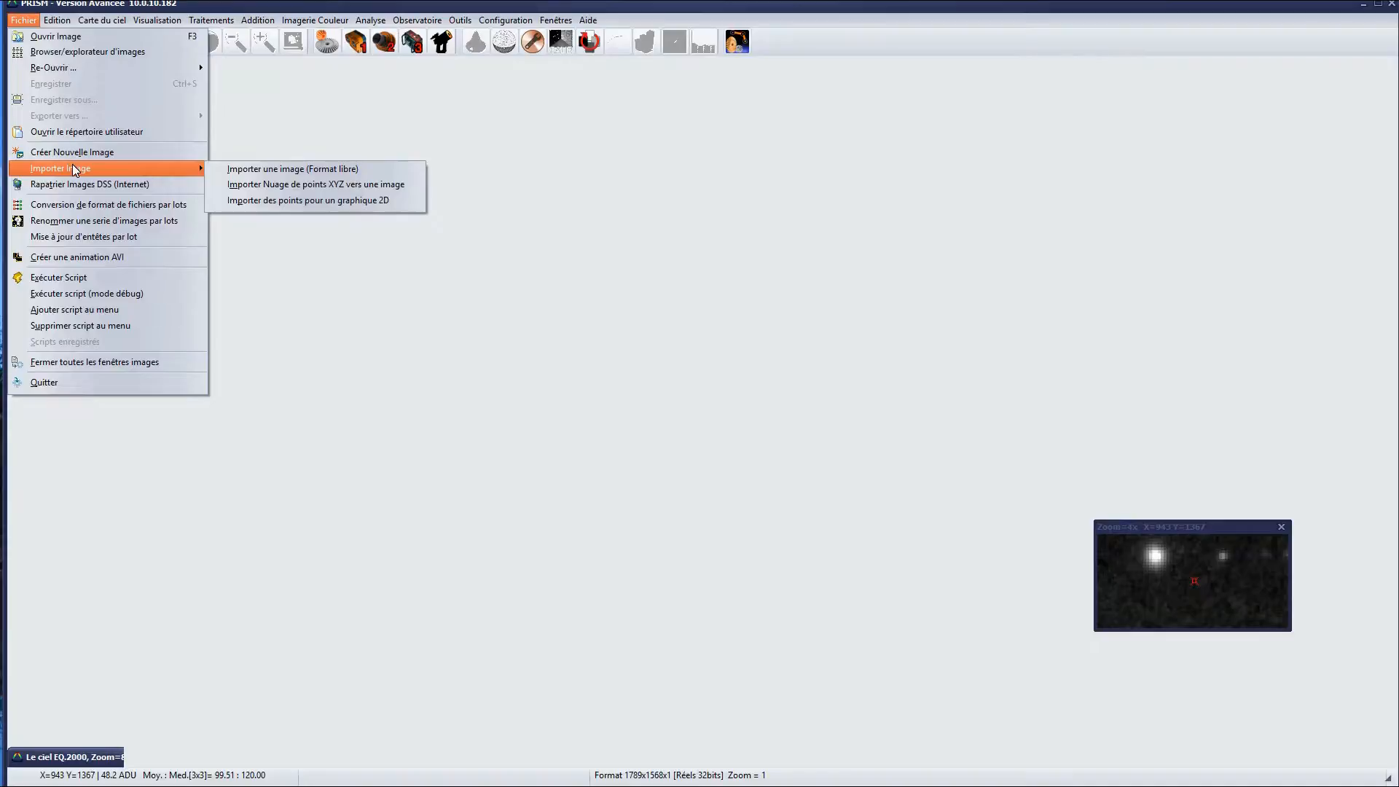
- Reopen the recent image DDP_NGC300-L.cpa
mouse_move(90, 76)
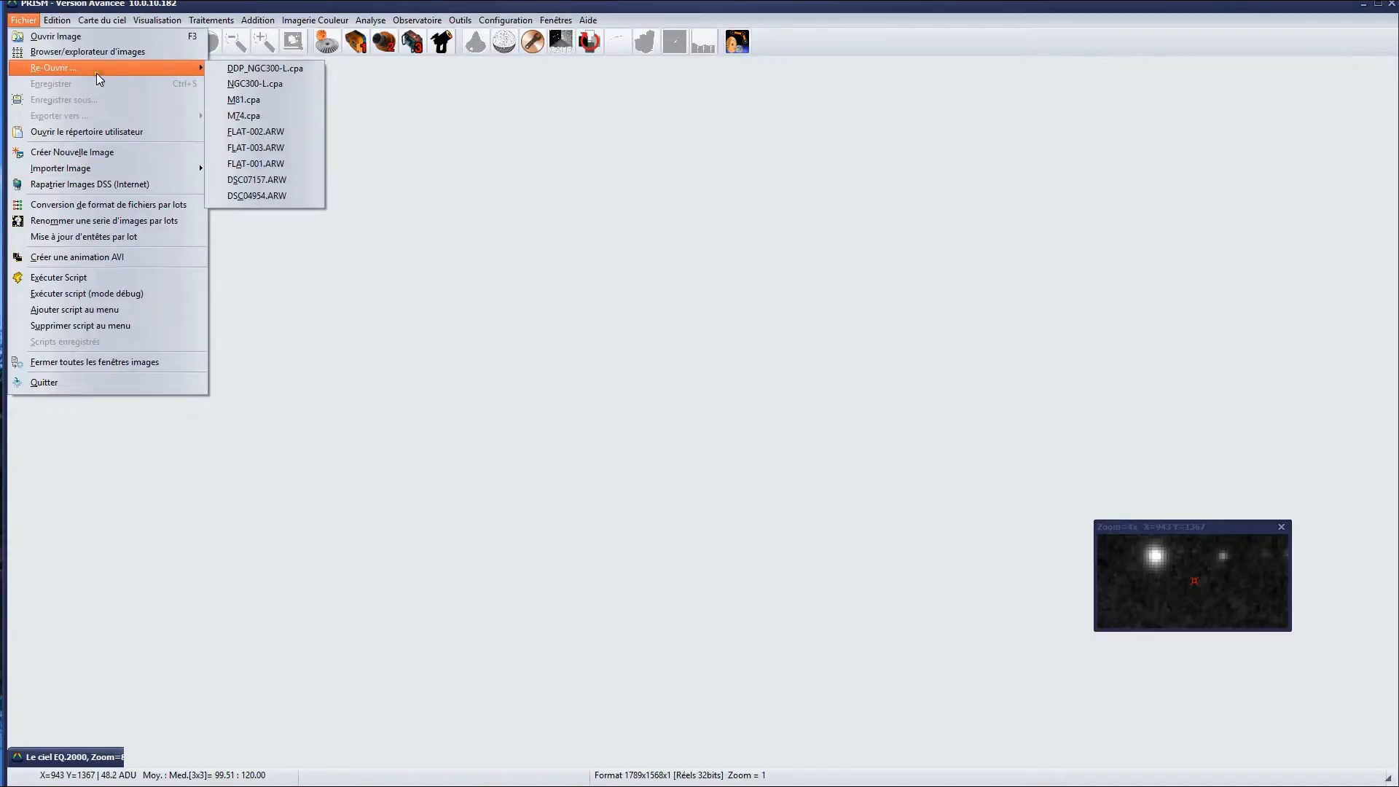
left_click(247, 73)
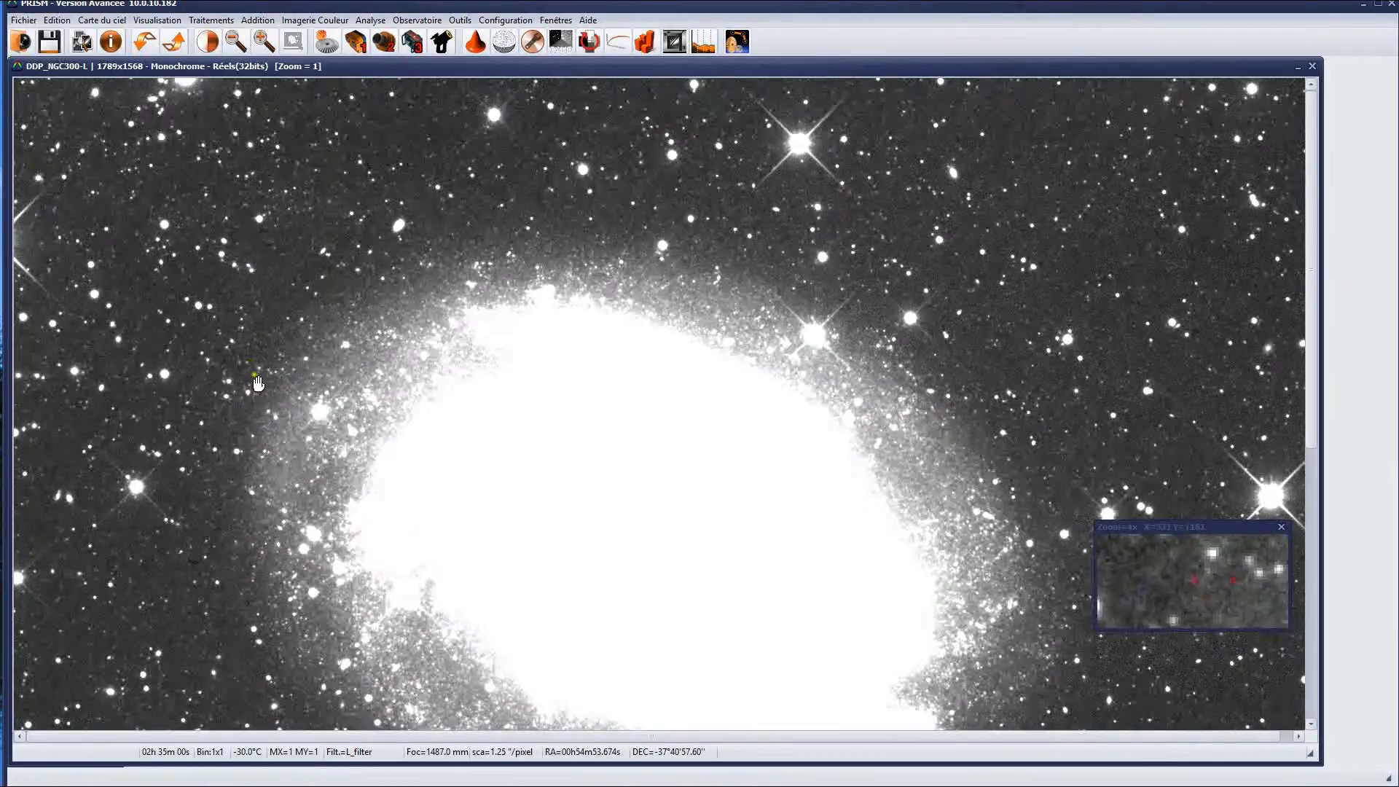
- Examine the galaxy's faint outer regions and the surrounding star field across the image
left_click_drag(261, 377, 415, 167)
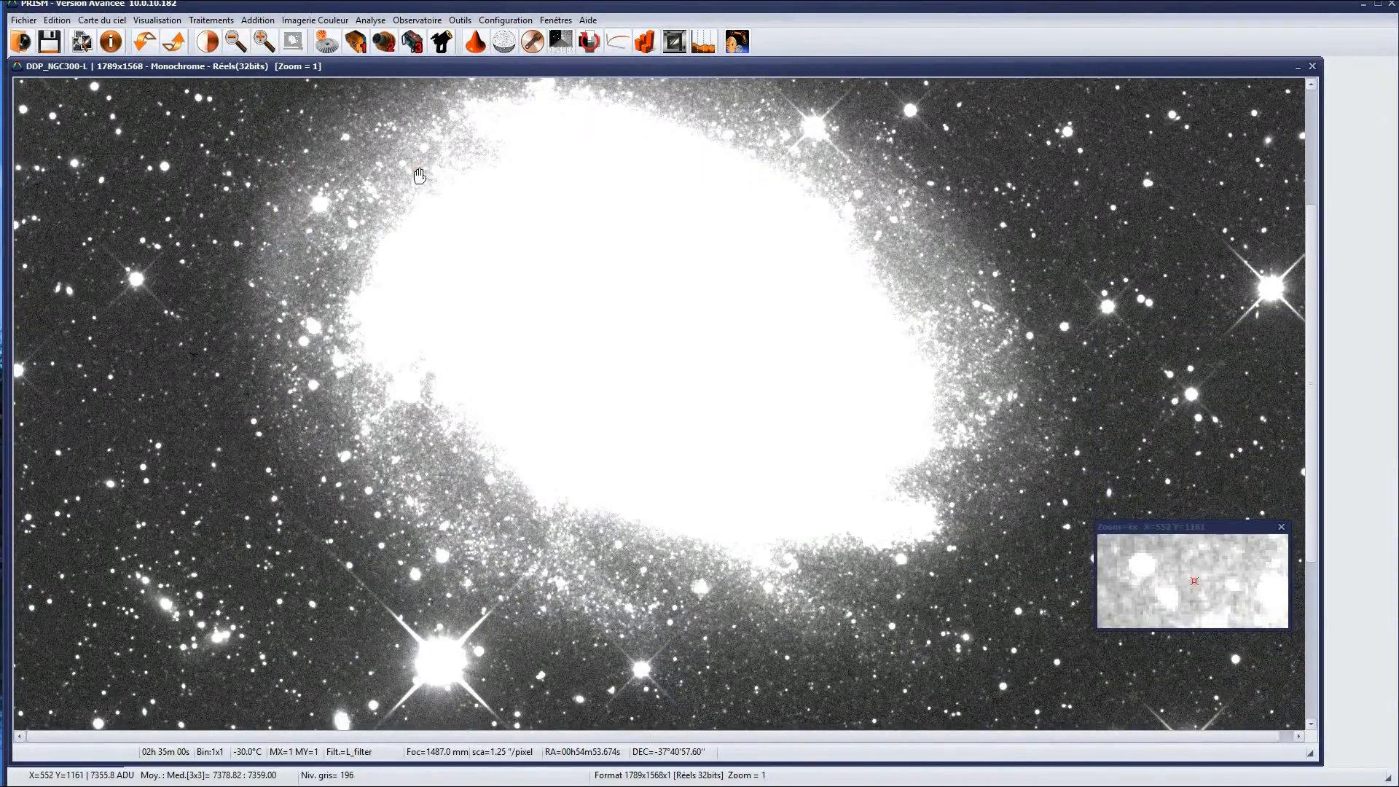
left_click_drag(408, 165, 390, 219)
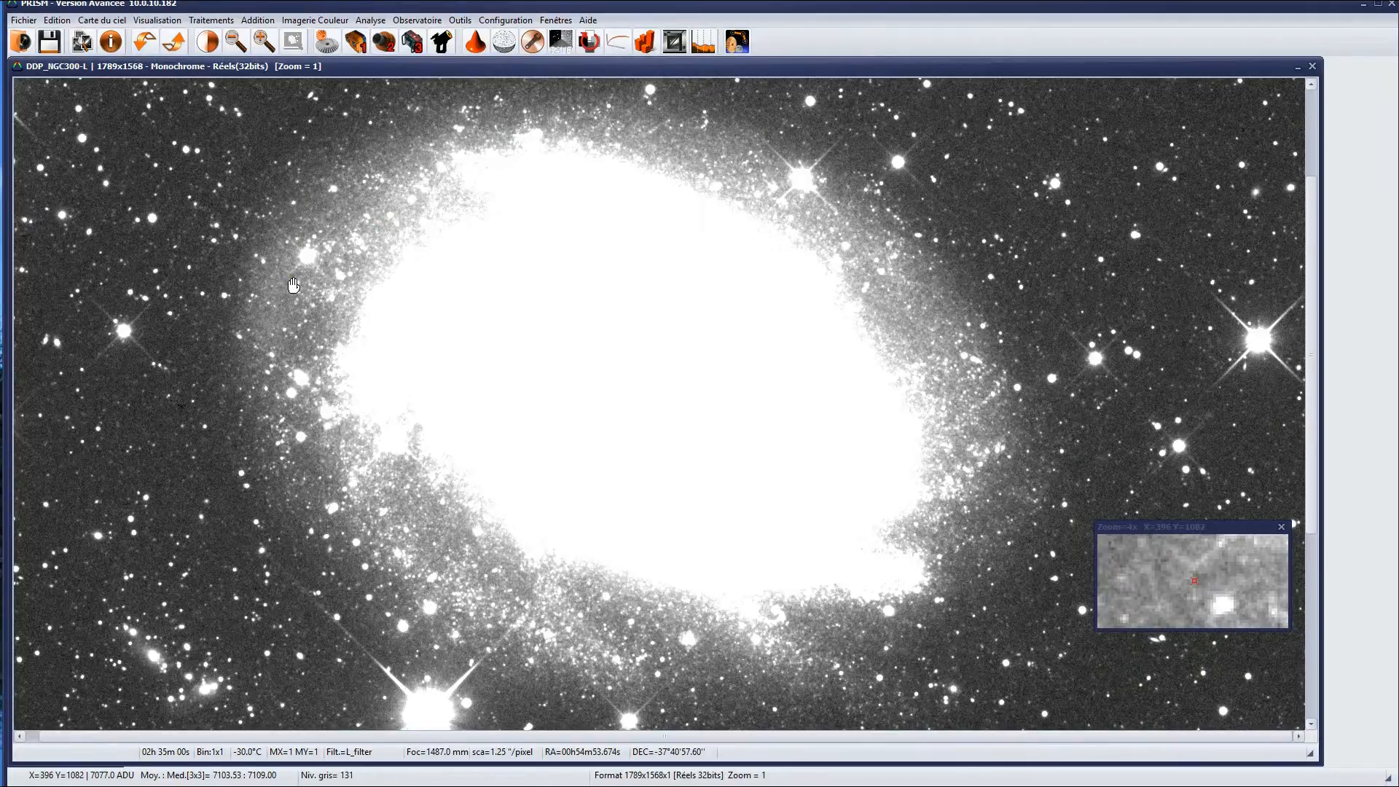
left_click_drag(314, 408, 354, 237)
left_click_drag(286, 540, 467, 293)
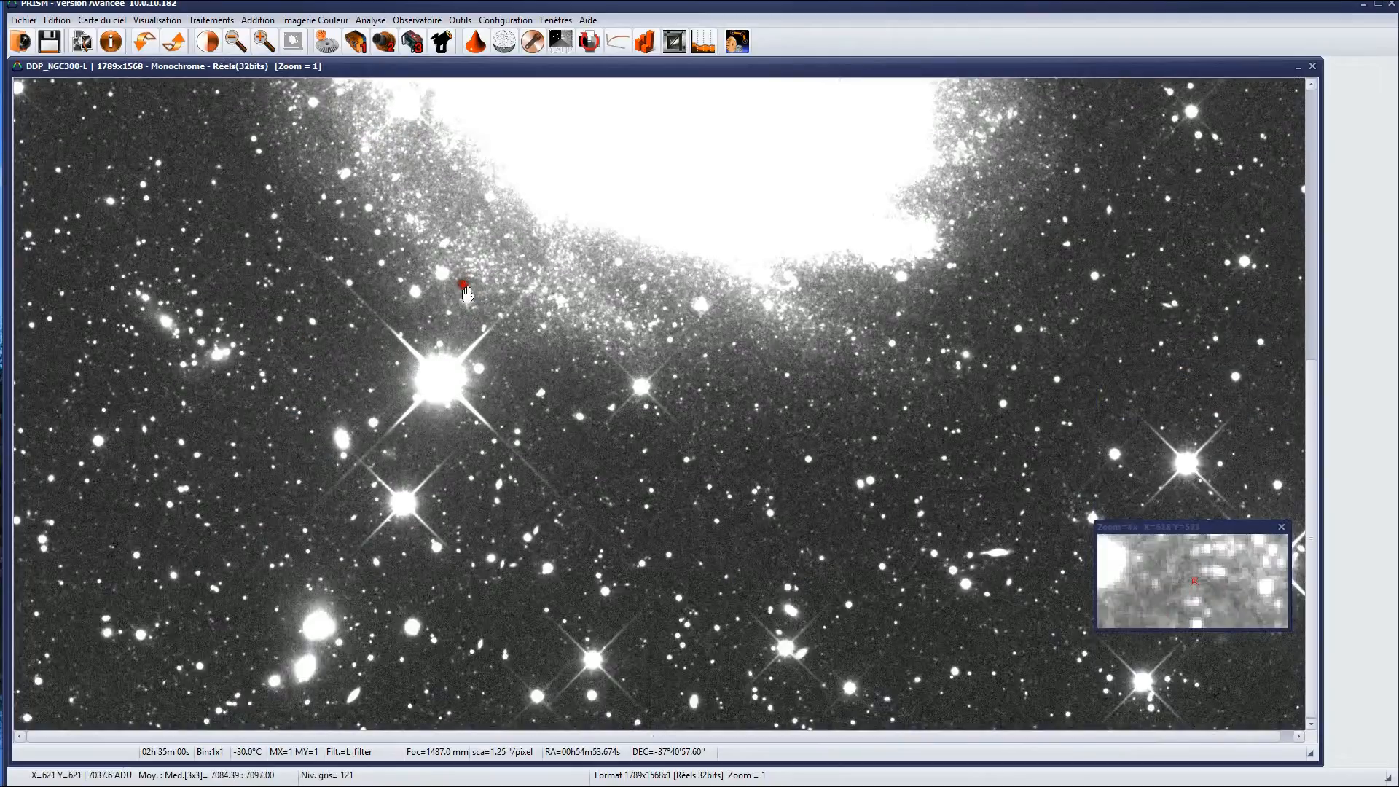
left_click_drag(810, 434, 359, 388)
left_click_drag(193, 188, 204, 477)
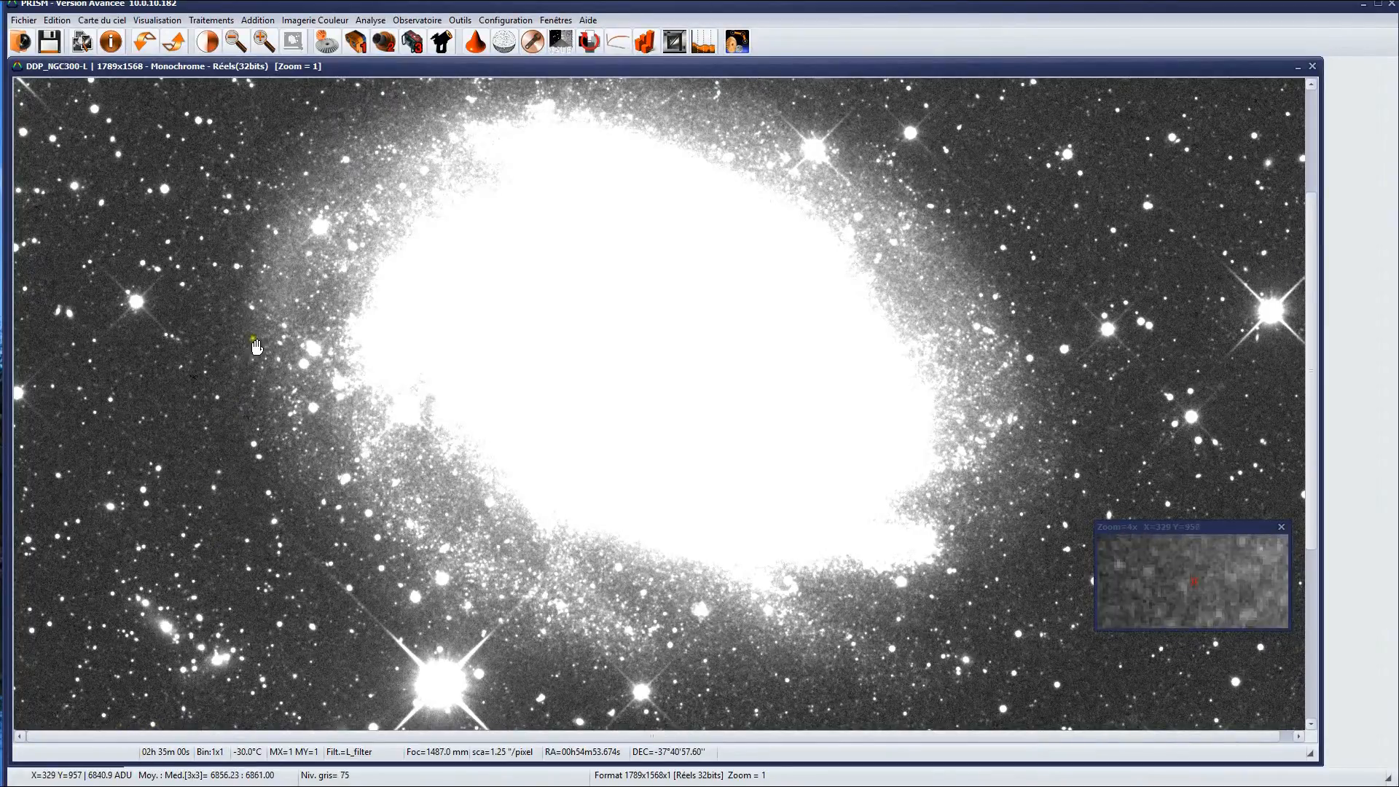
left_click_drag(259, 345, 350, 539)
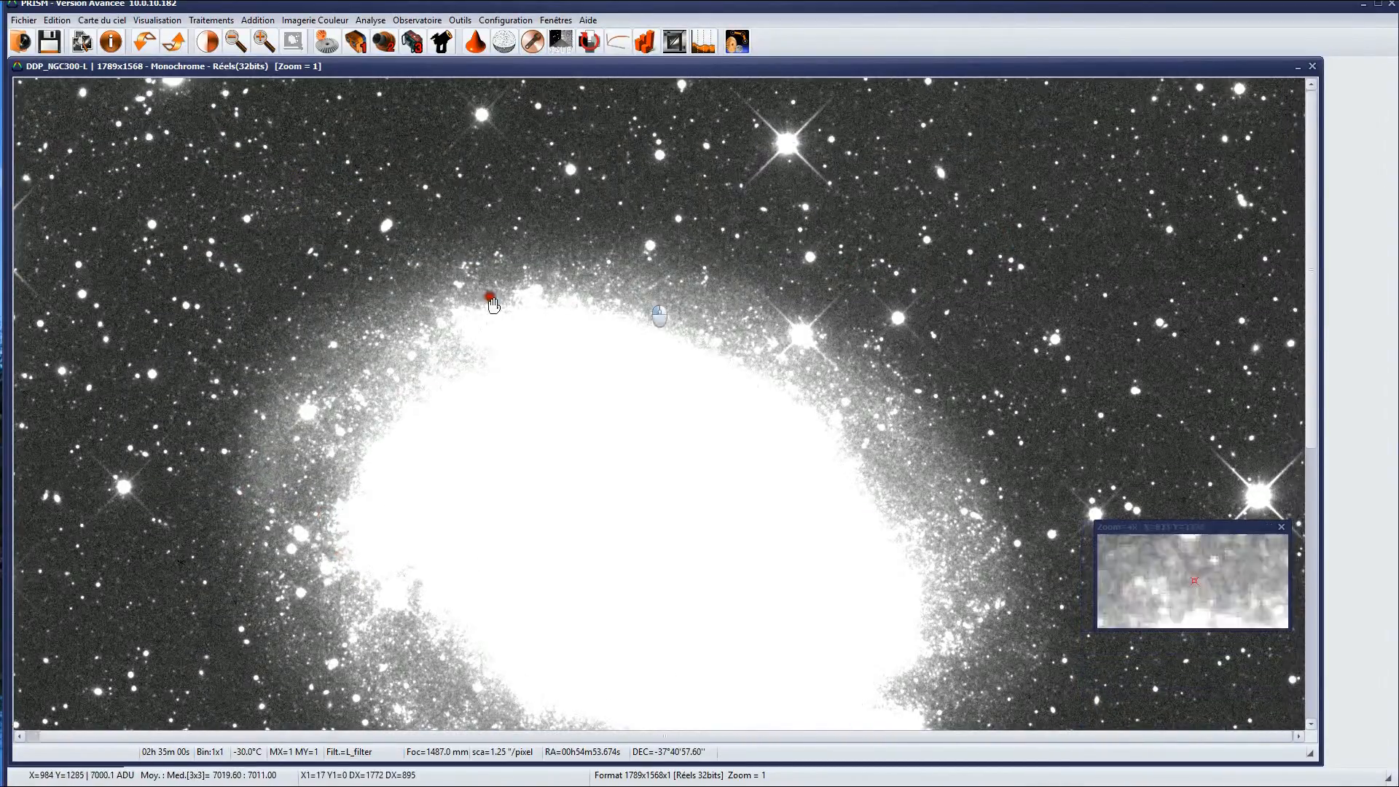
scroll(490, 297, "down", 5)
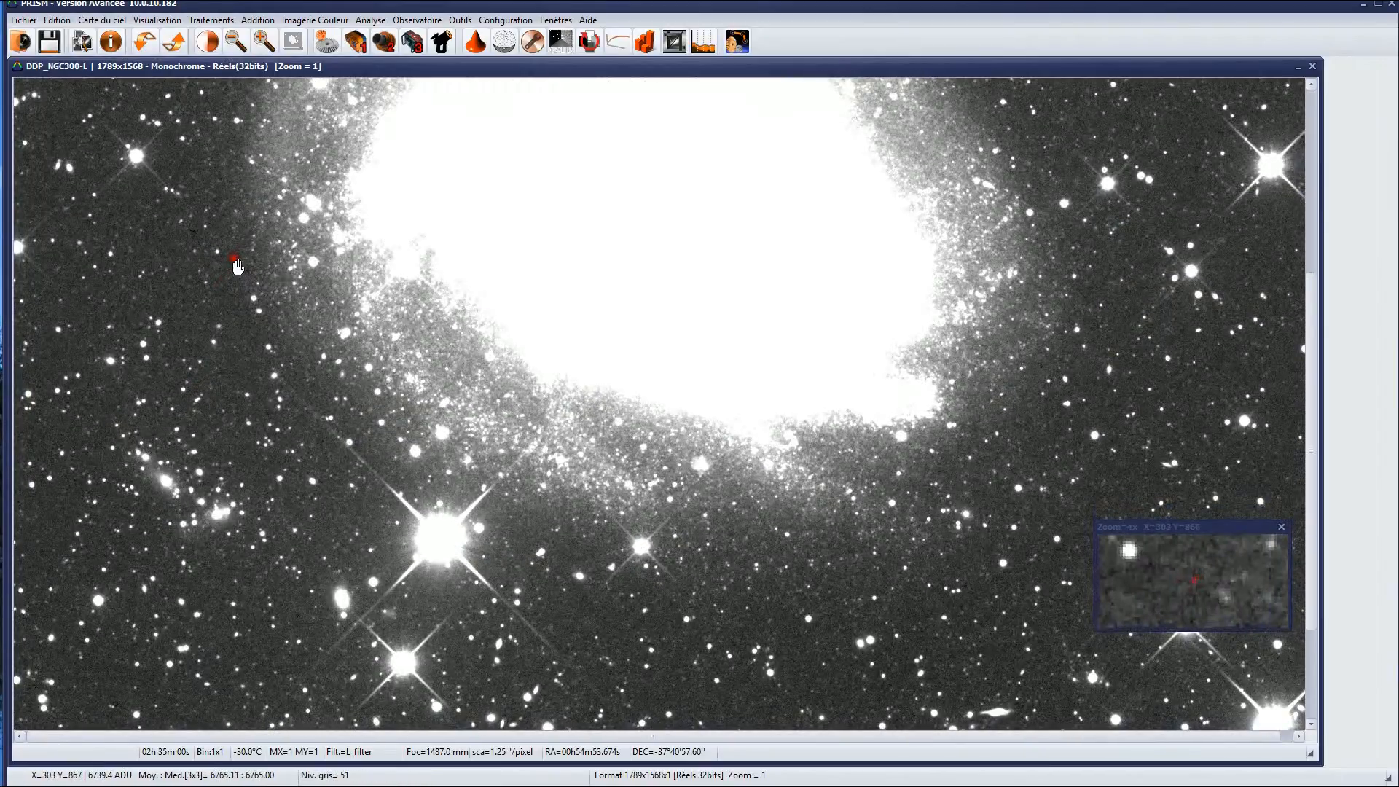
scroll(310, 236, "up", 2)
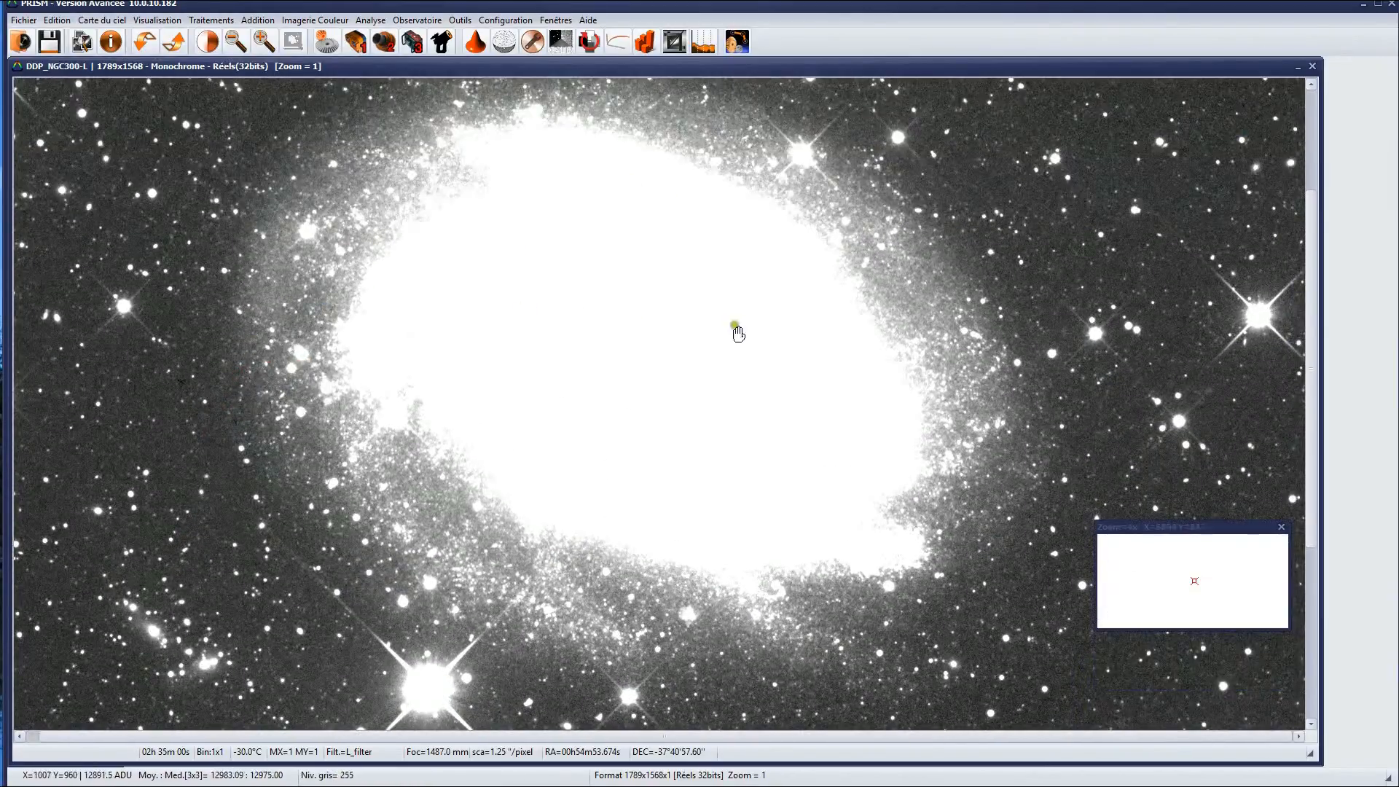
scroll(510, 285, "up", 1)
left_click_drag(474, 330, 437, 324)
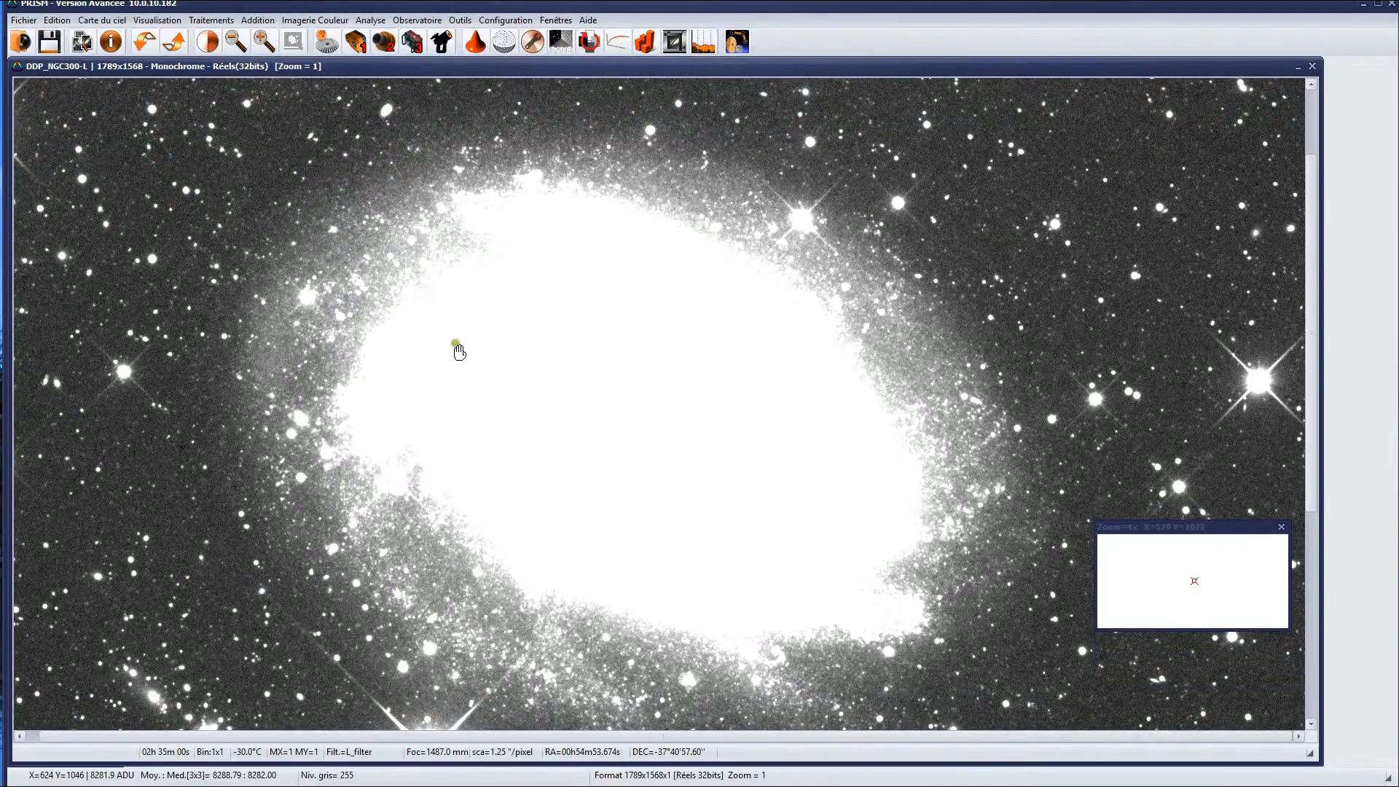
left_click_drag(456, 350, 447, 322)
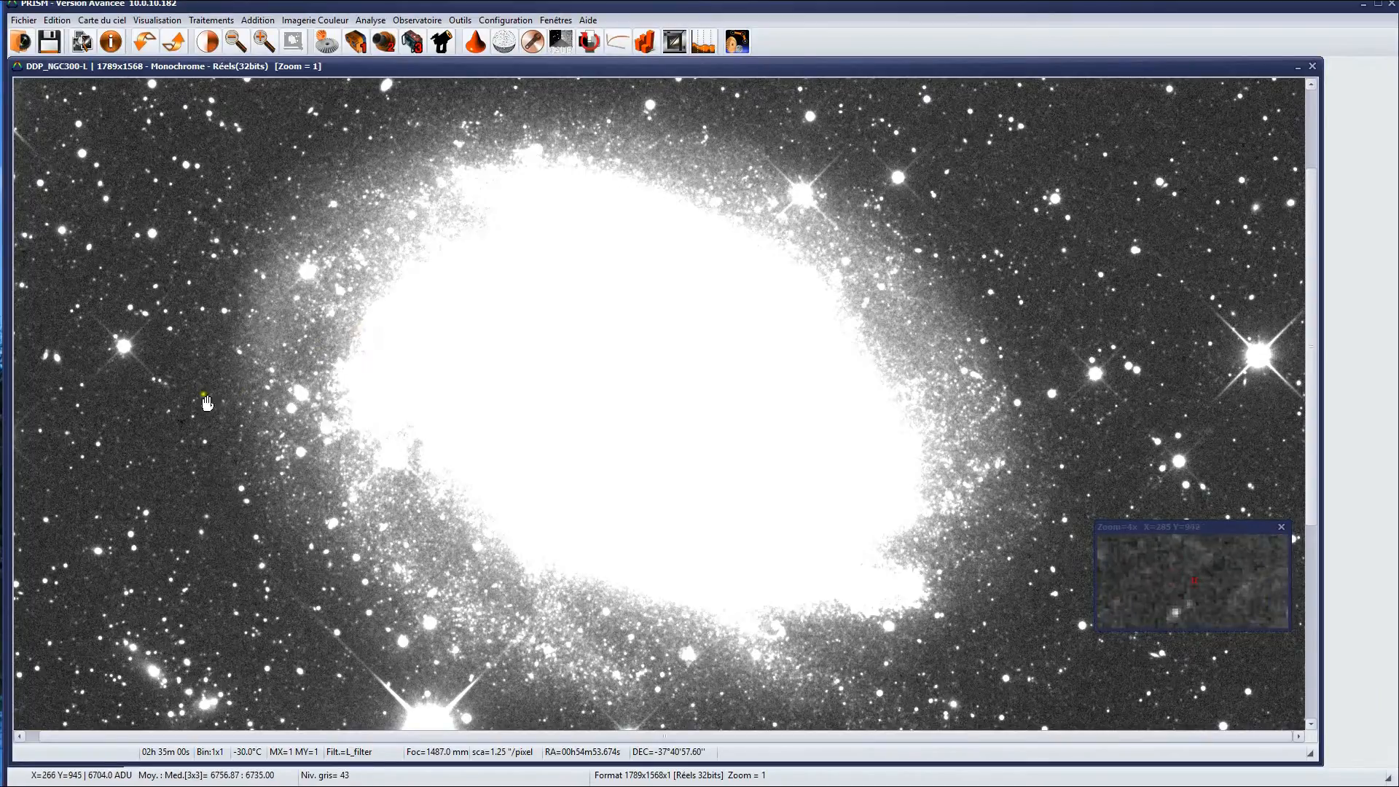
left_click_drag(188, 512, 191, 380)
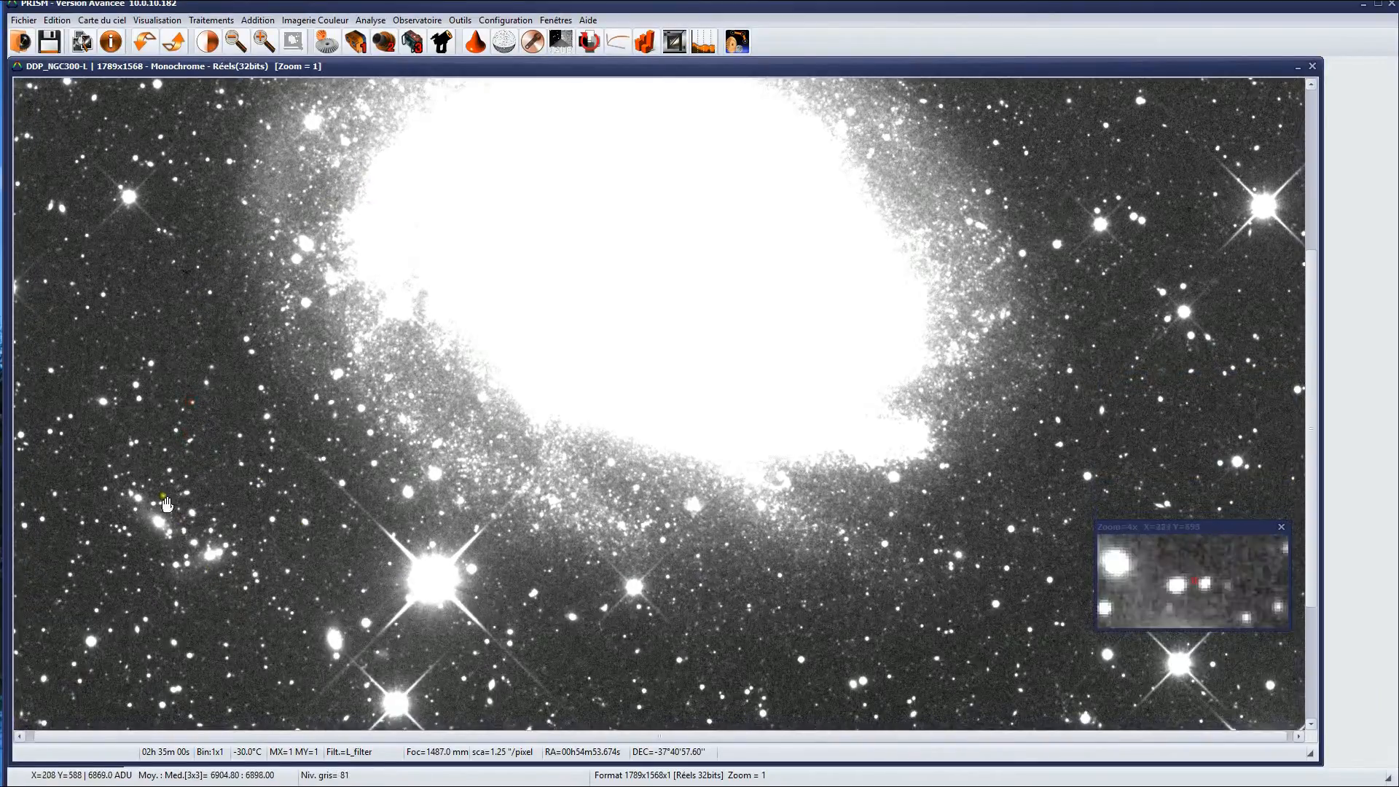
left_click_drag(388, 332, 419, 576)
left_click_drag(715, 574, 703, 441)
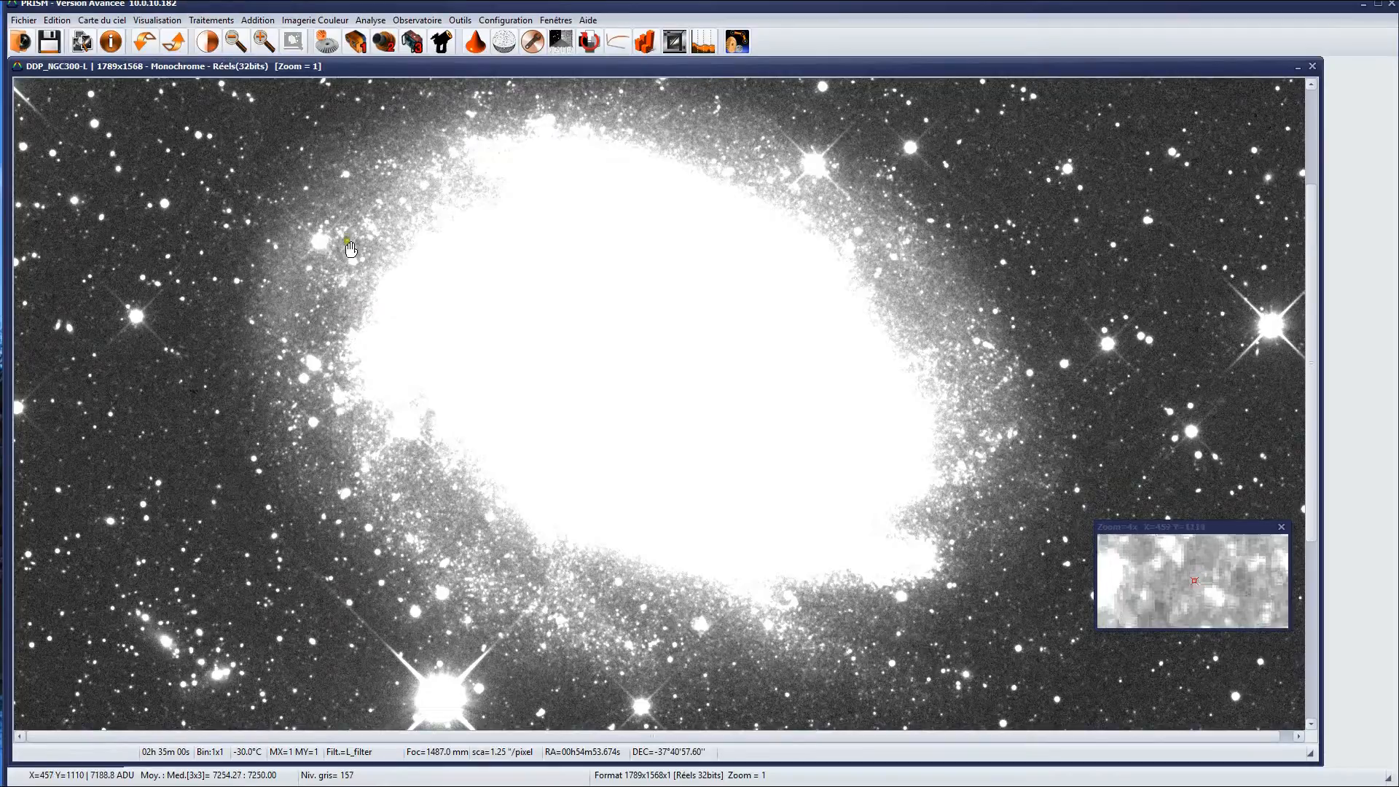
- Open the display threshold settings, adjust the low threshold to about 6550 and raise the high threshold to 7980
left_click(209, 43)
left_click_drag(277, 159, 158, 88)
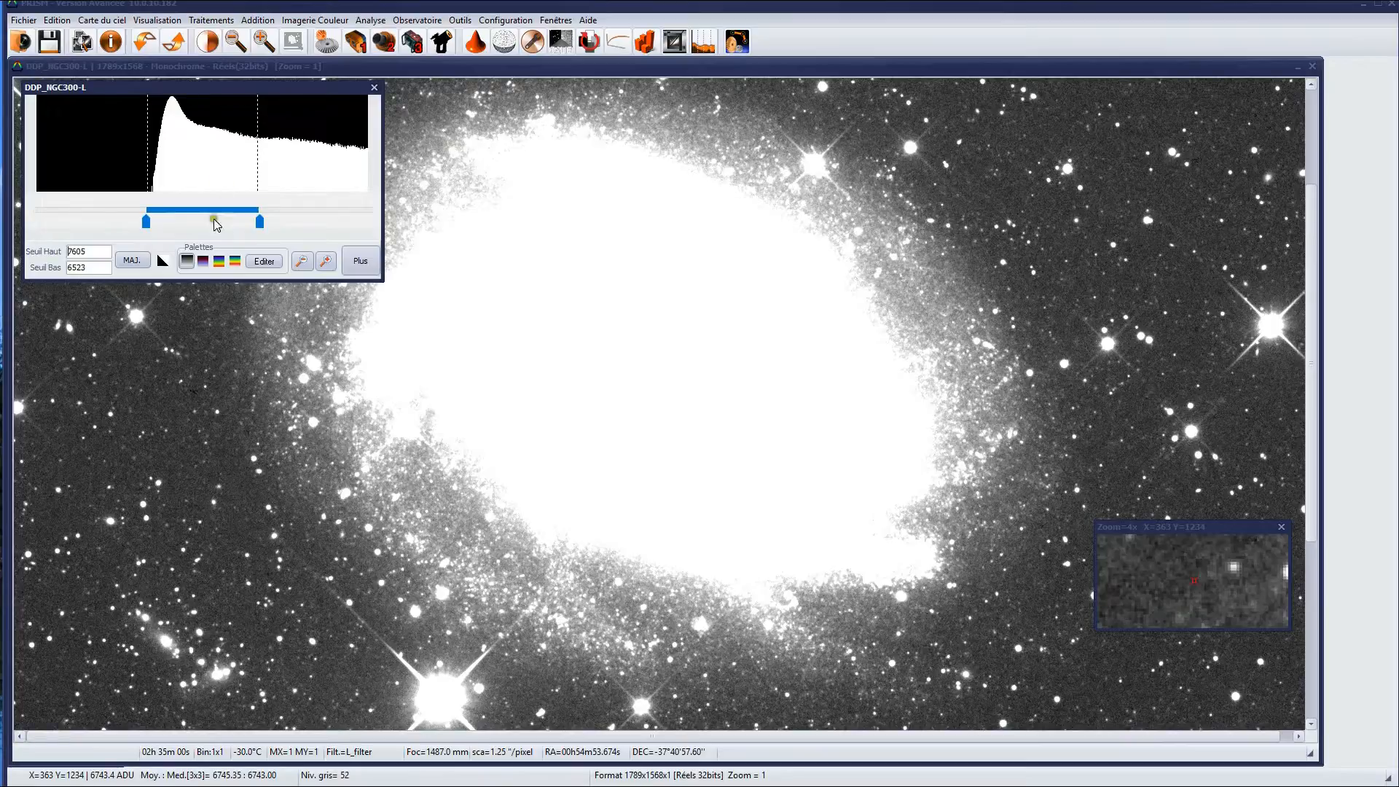
left_click_drag(148, 229, 150, 226)
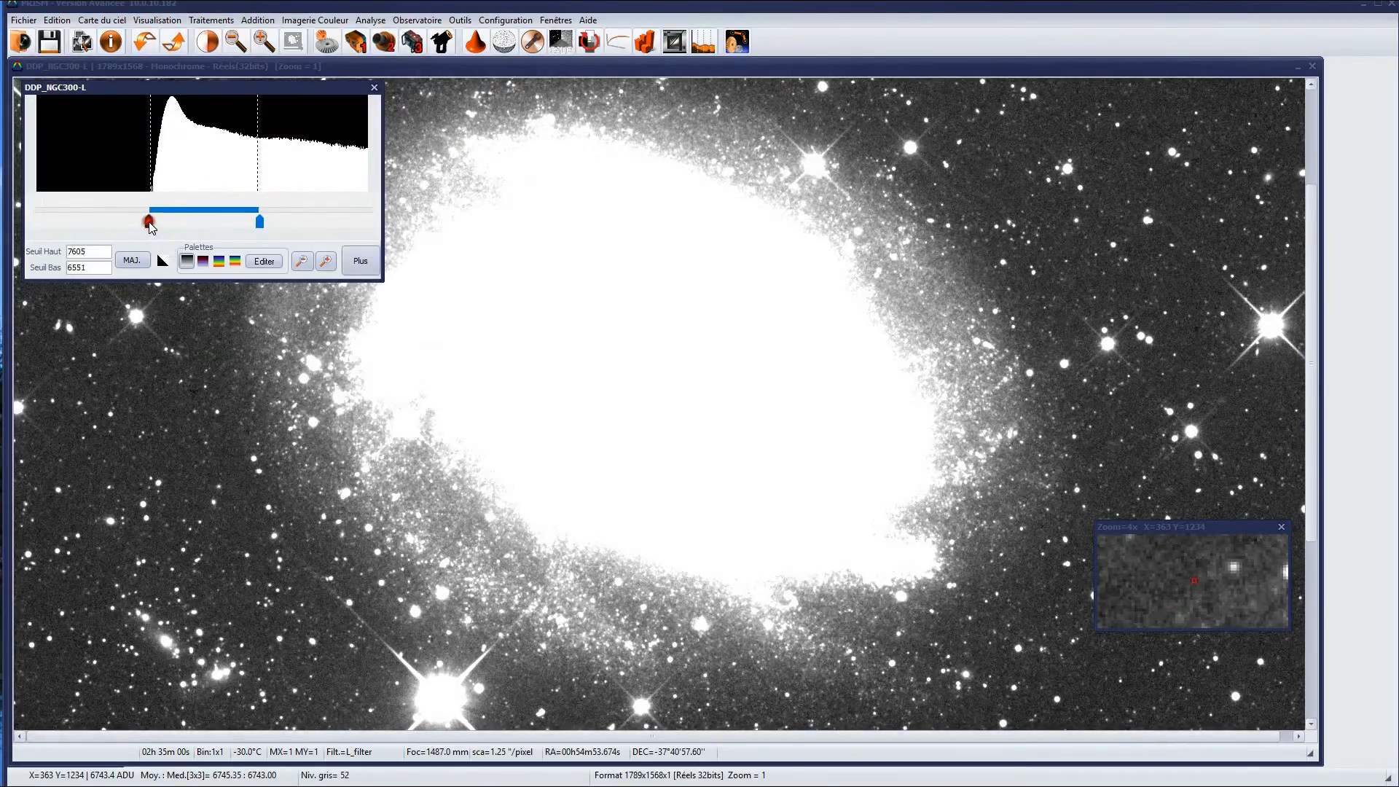
left_click_drag(259, 221, 302, 219)
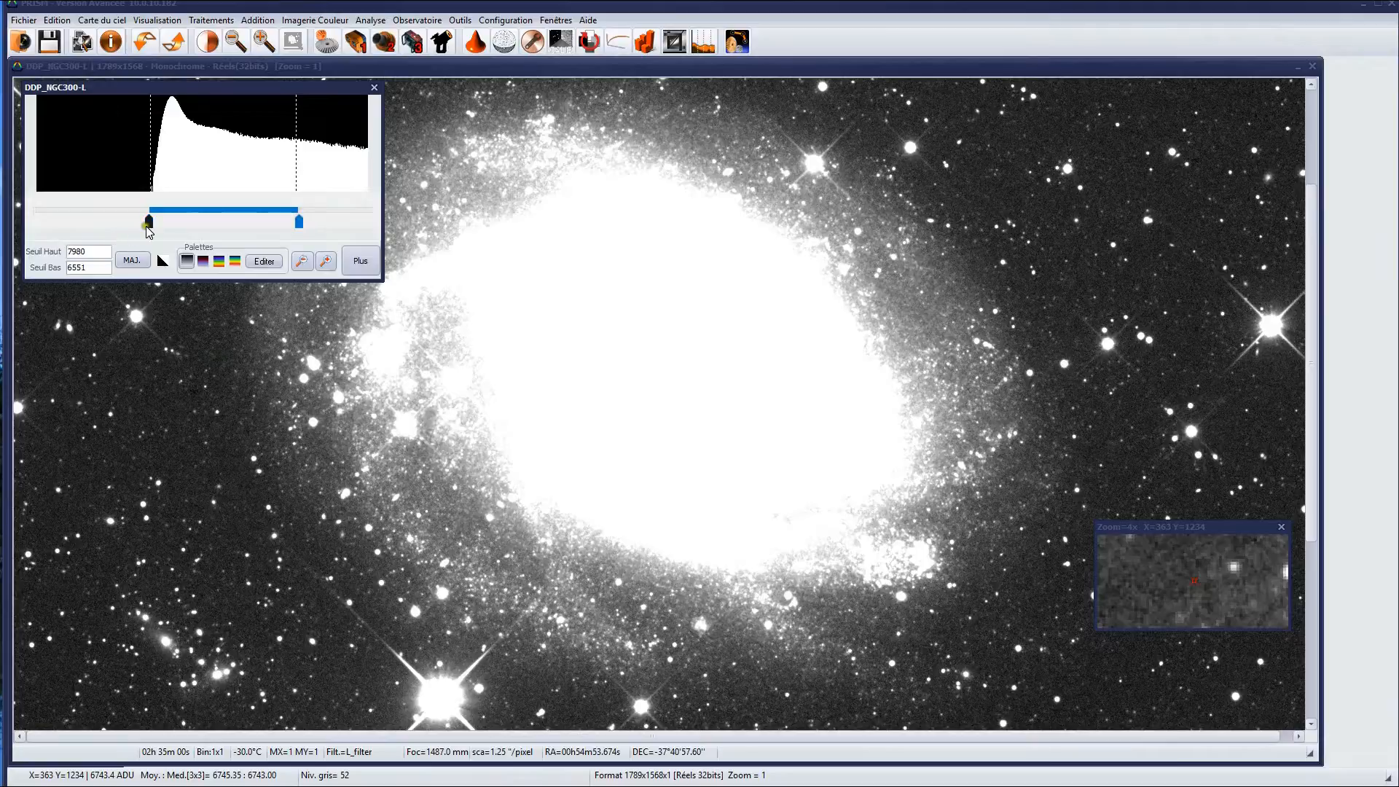
left_click_drag(149, 221, 149, 221)
- Widen the display thresholds, rescaling the histogram range as needed, to a high threshold of 27923 and a low threshold of 5366
left_click(88, 250)
left_click_drag(89, 250, 65, 251)
left_click_drag(299, 220, 364, 220)
left_click(301, 264)
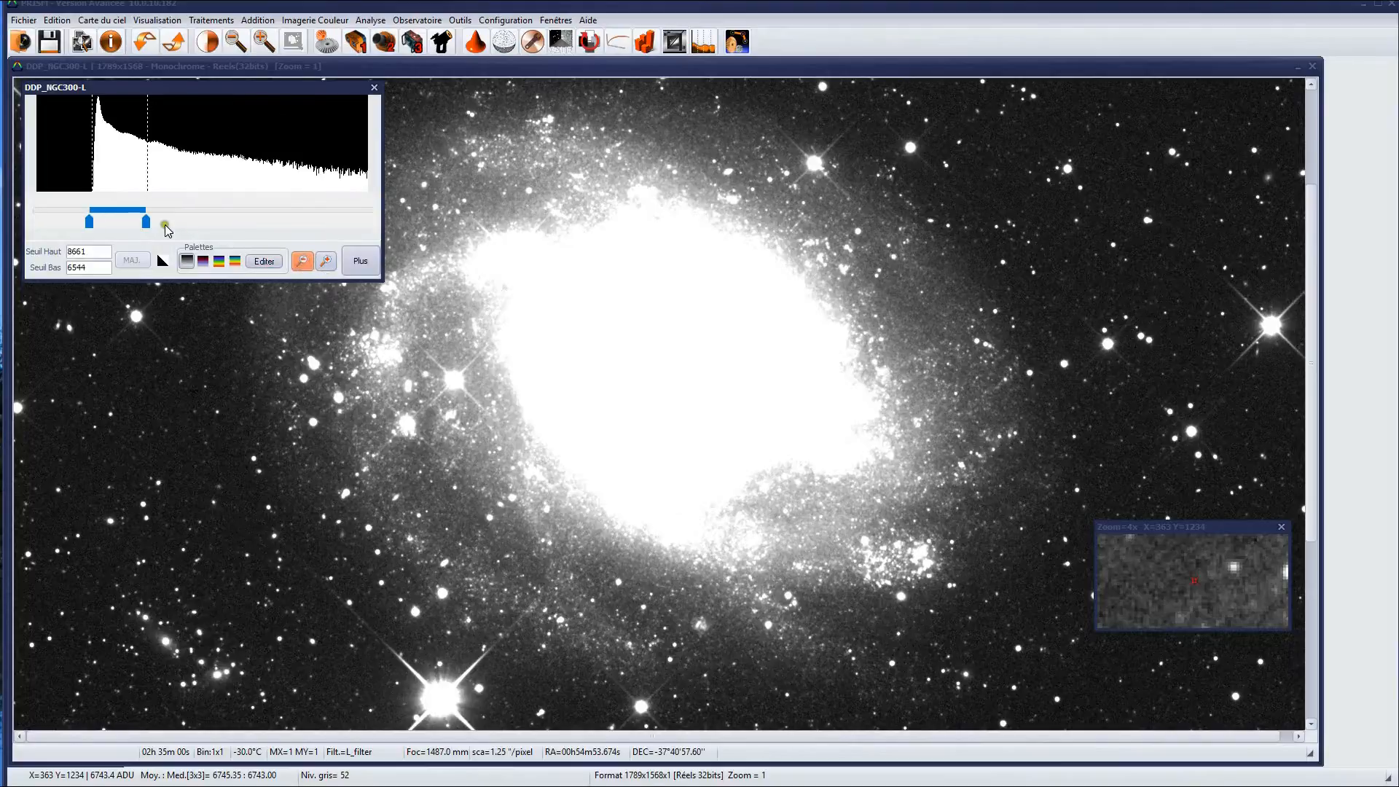
left_click_drag(147, 221, 296, 215)
left_click(301, 263)
left_click_drag(95, 225, 141, 225)
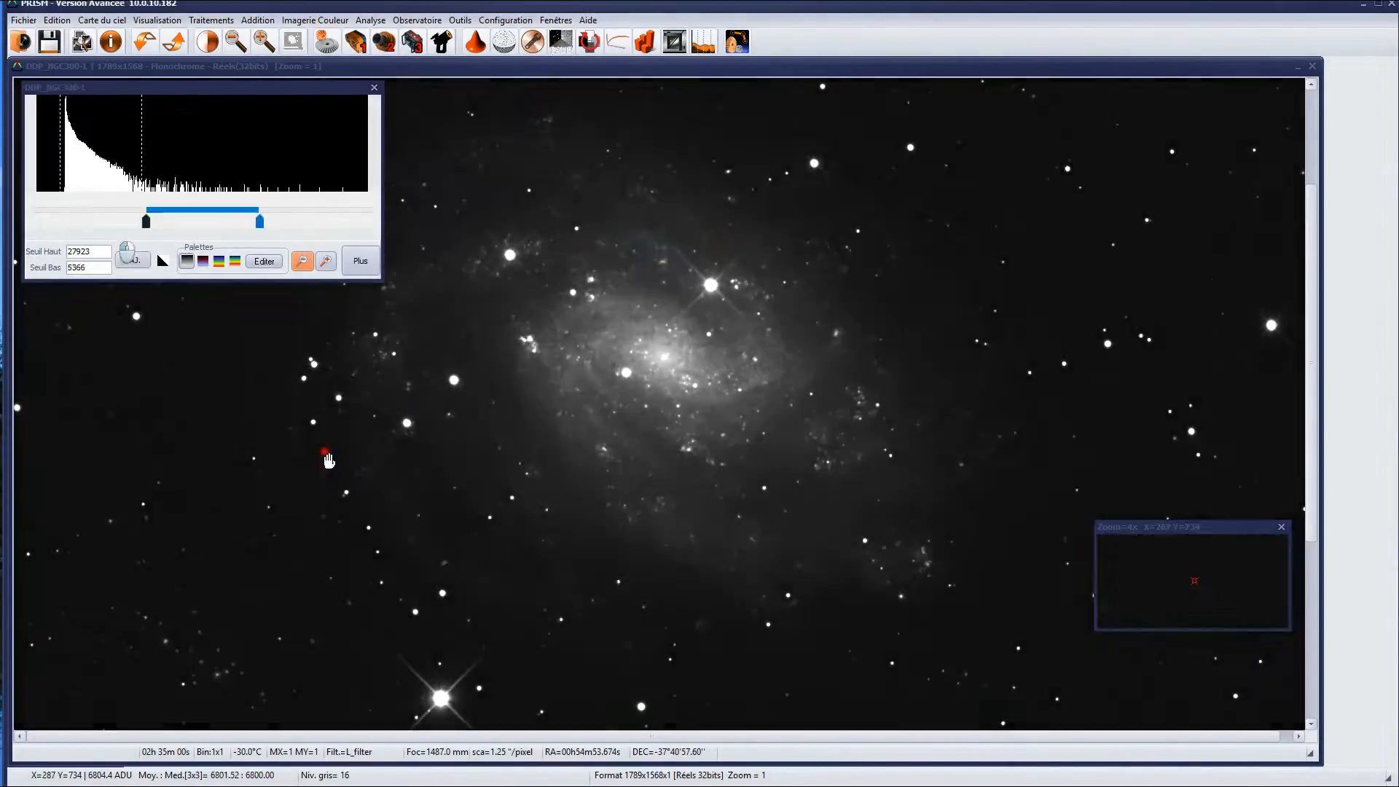
- Examine the galaxy's core and surrounding stars with the wide thresholds, and close the threshold settings
left_click_drag(324, 459, 564, 303)
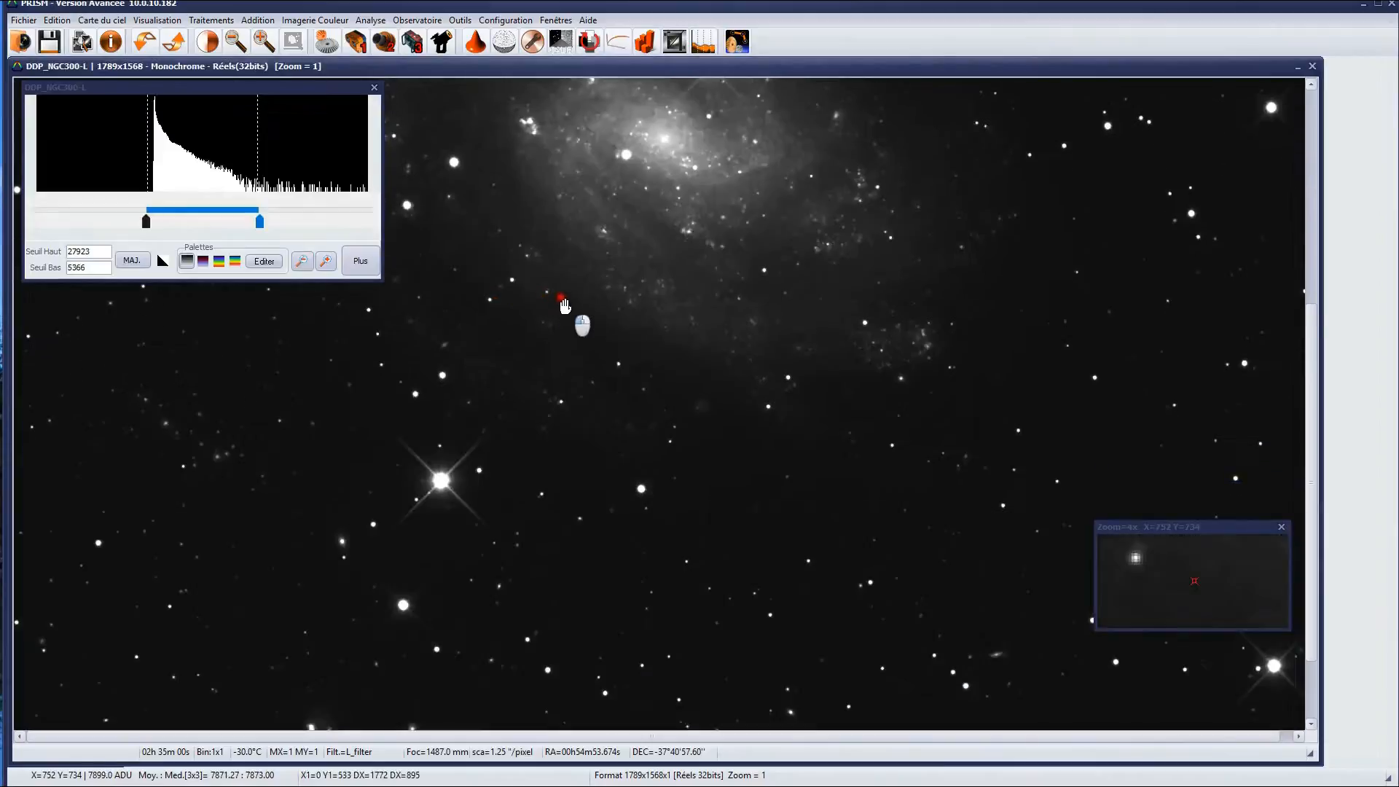
left_click_drag(175, 468, 177, 674)
left_click_drag(198, 421, 177, 630)
left_click_drag(932, 300, 964, 227)
left_click_drag(242, 354, 263, 556)
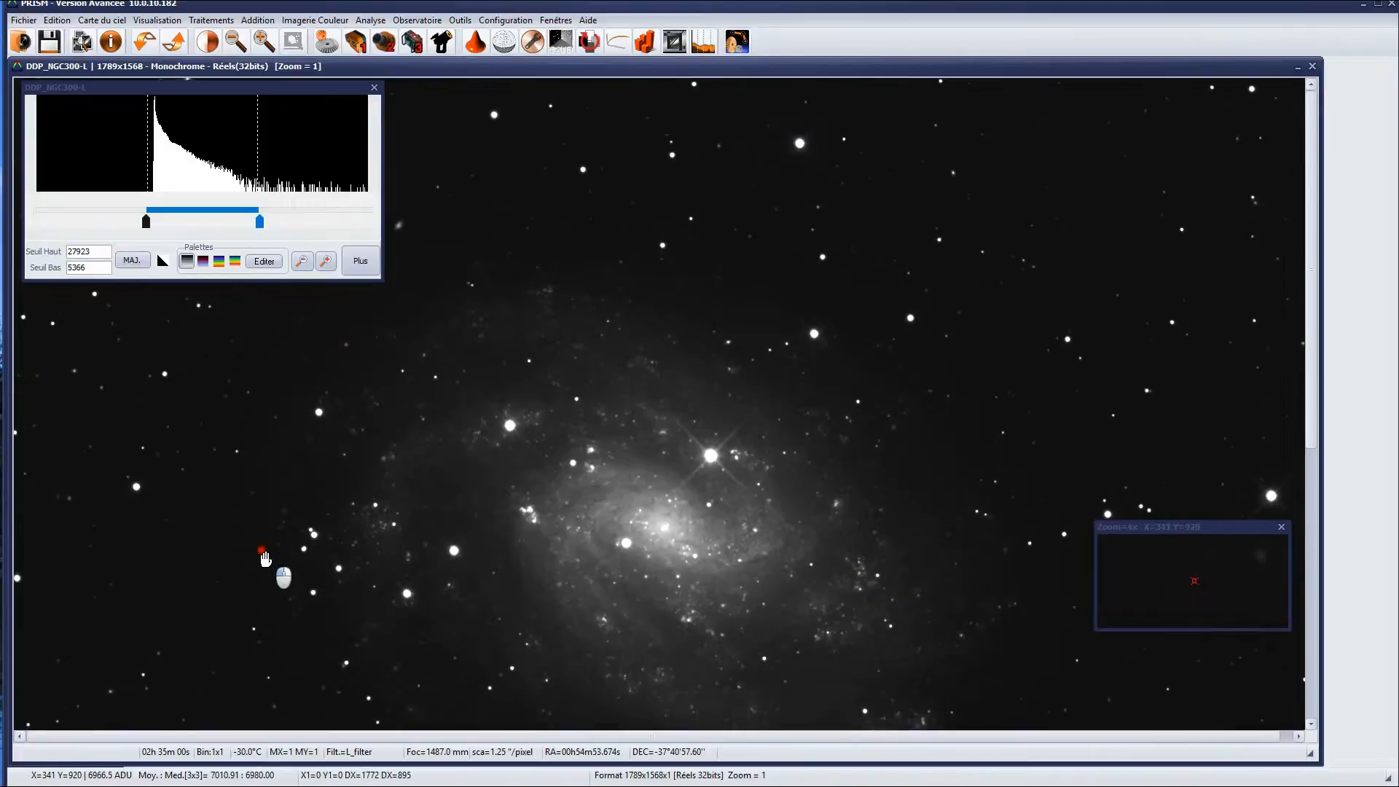
left_click_drag(626, 452, 634, 265)
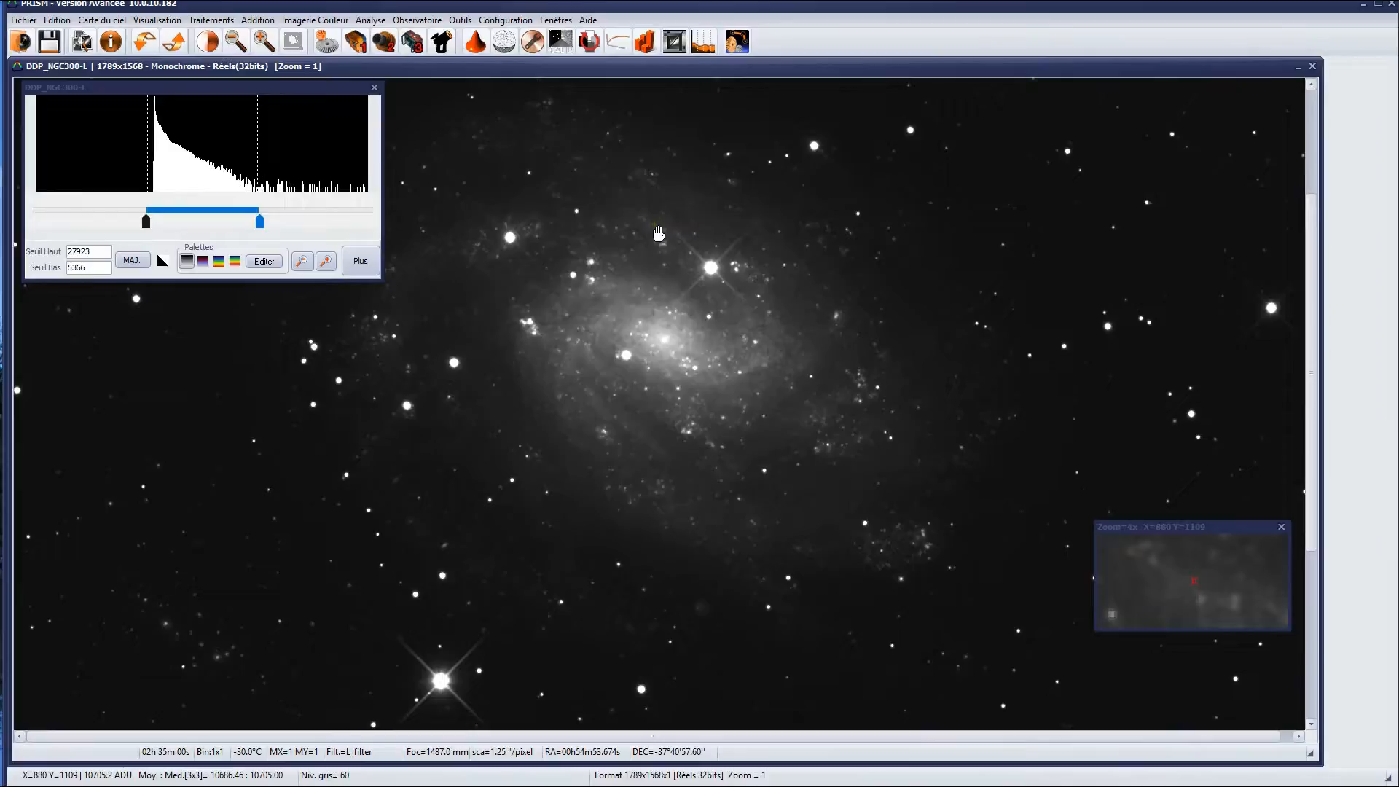
left_click(373, 88)
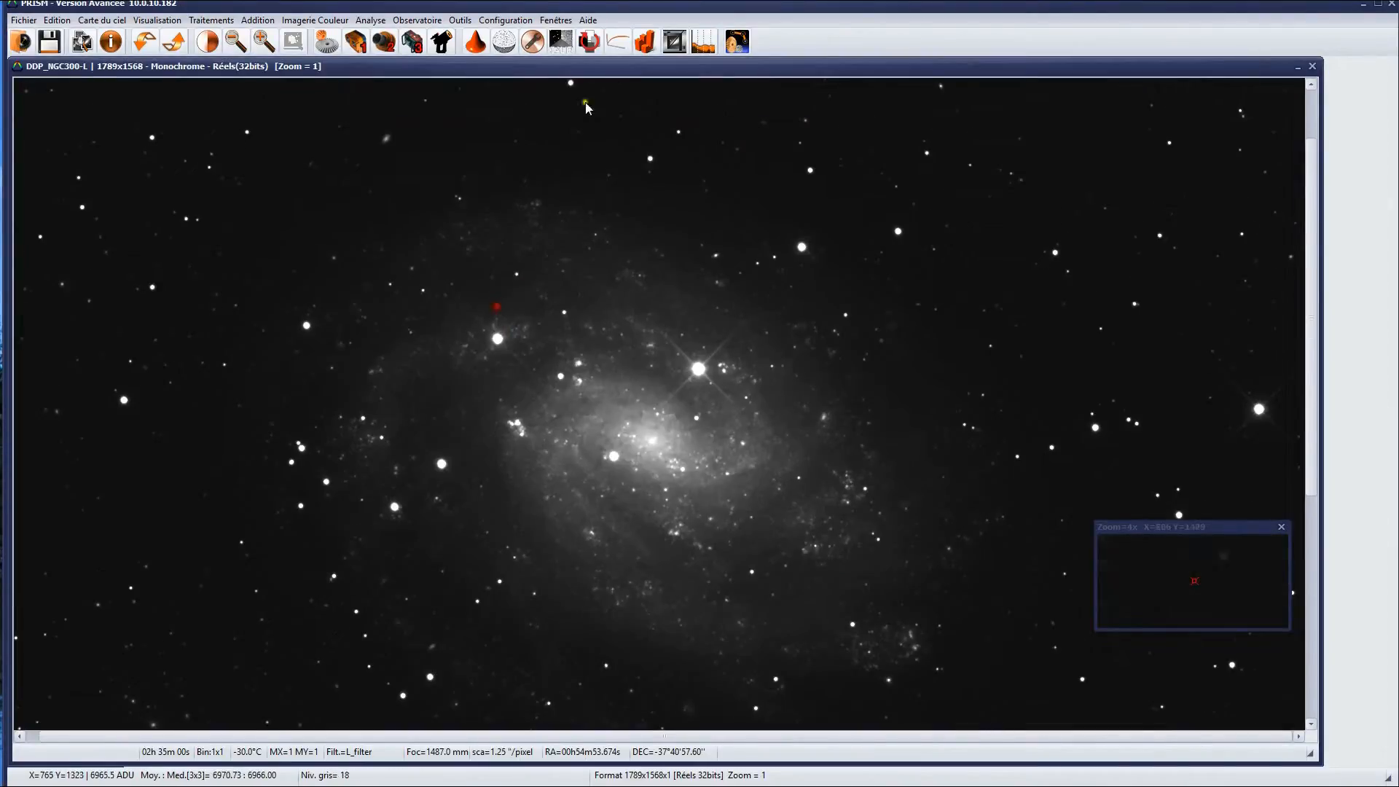
- Start the Log treatment, enlarge its dialog and zoom the before/after previews out to show the whole galaxy
left_click(619, 43)
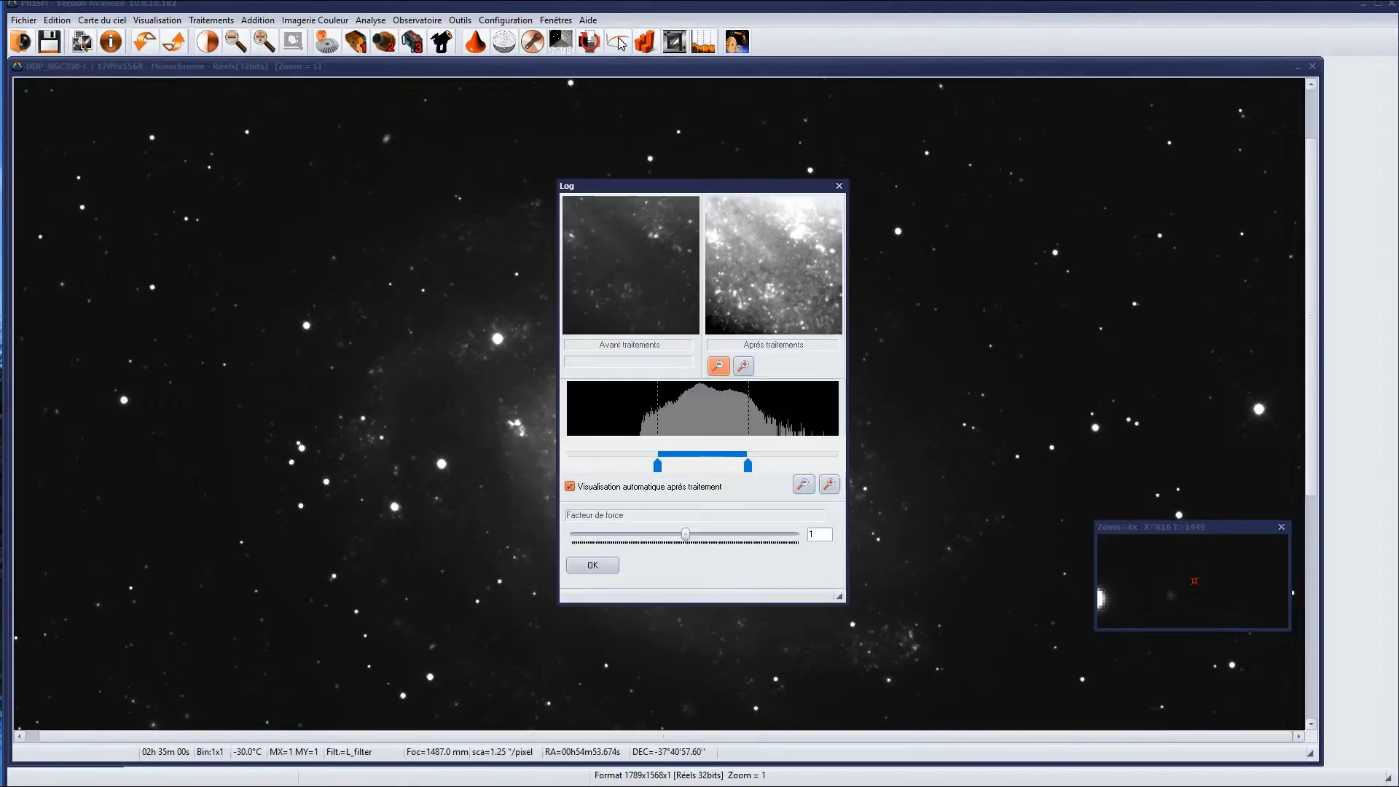
left_click_drag(613, 192, 187, 95)
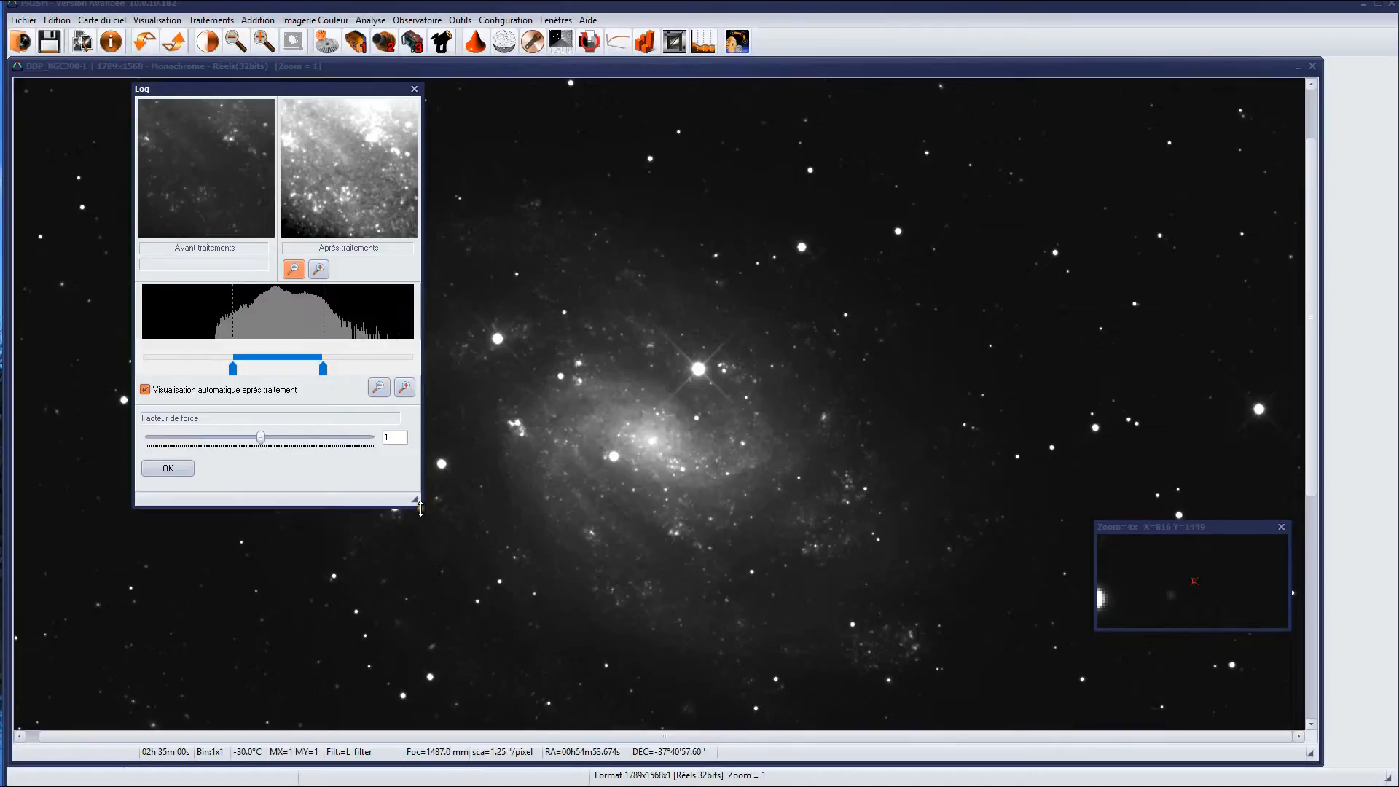
left_click_drag(417, 504, 707, 679)
left_click(341, 429)
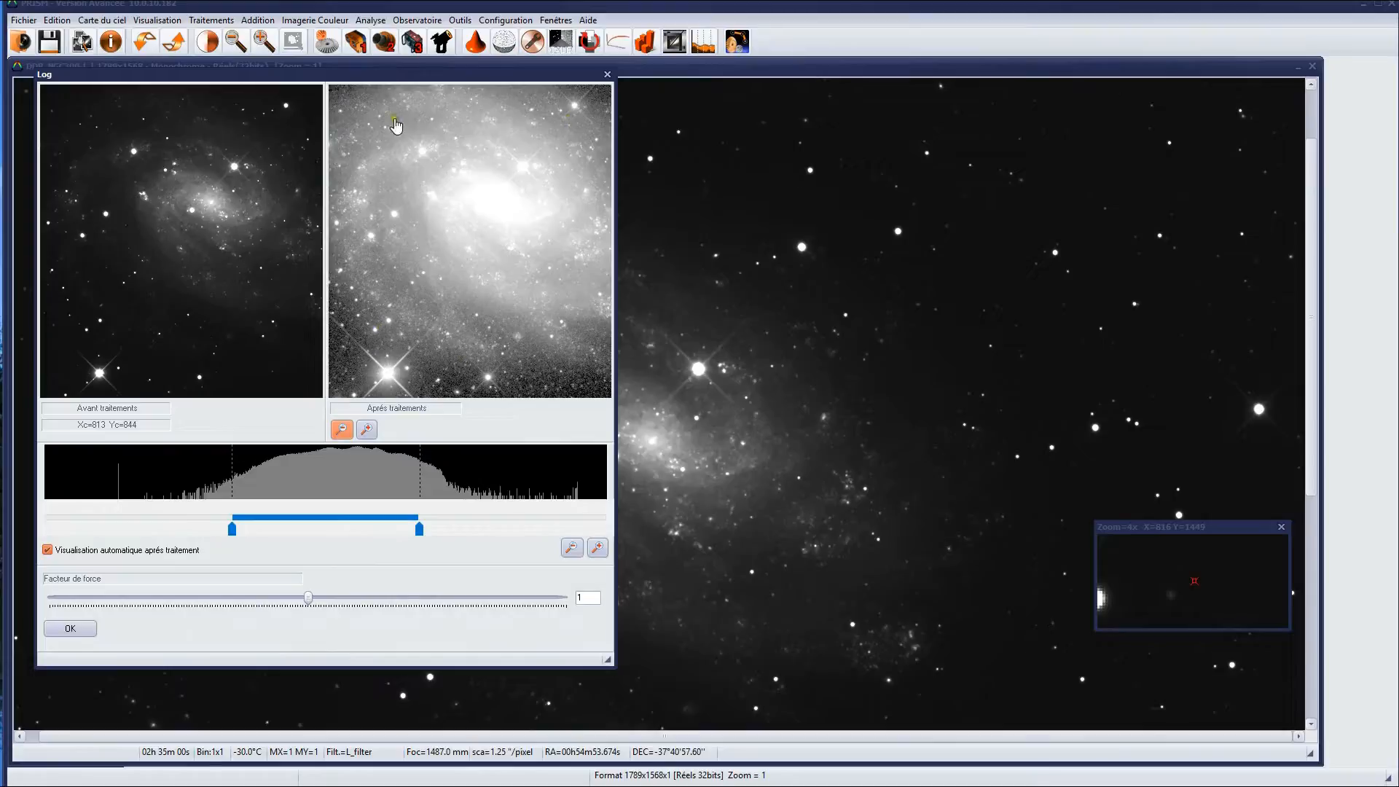
left_click(367, 430)
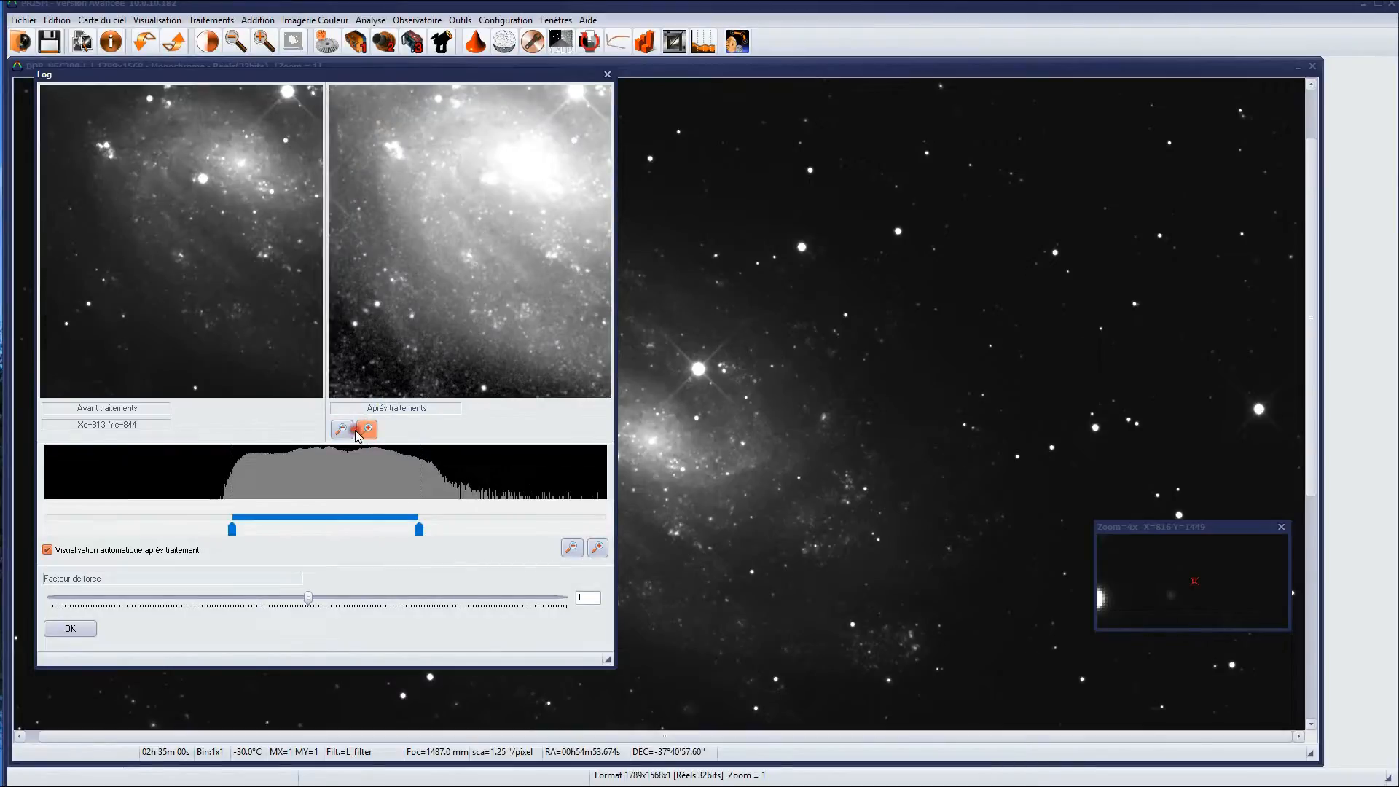
left_click(342, 429)
left_click(405, 305)
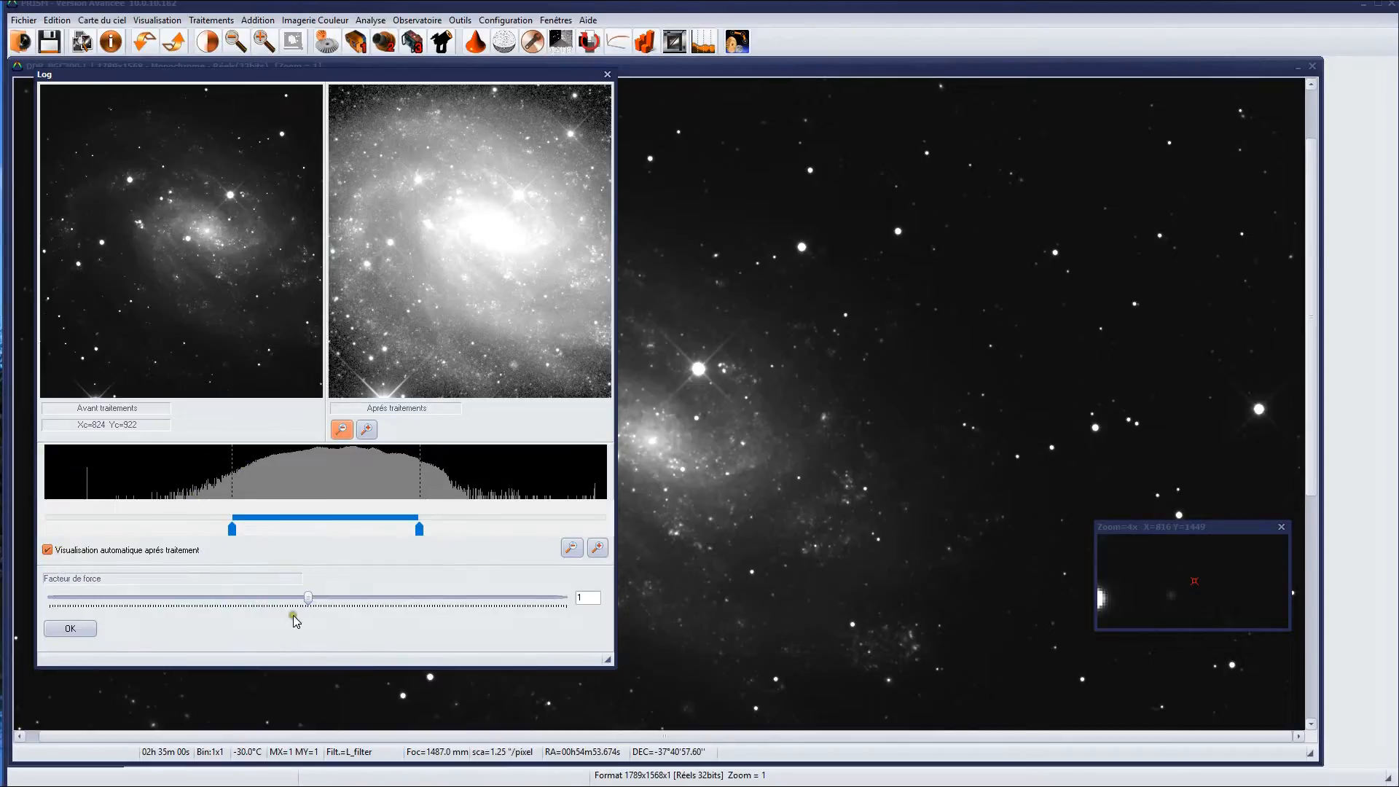
- Try the log force factor at 1.49 and 1.40, and inspect the galaxy in the processed preview
left_click_drag(308, 598, 437, 602)
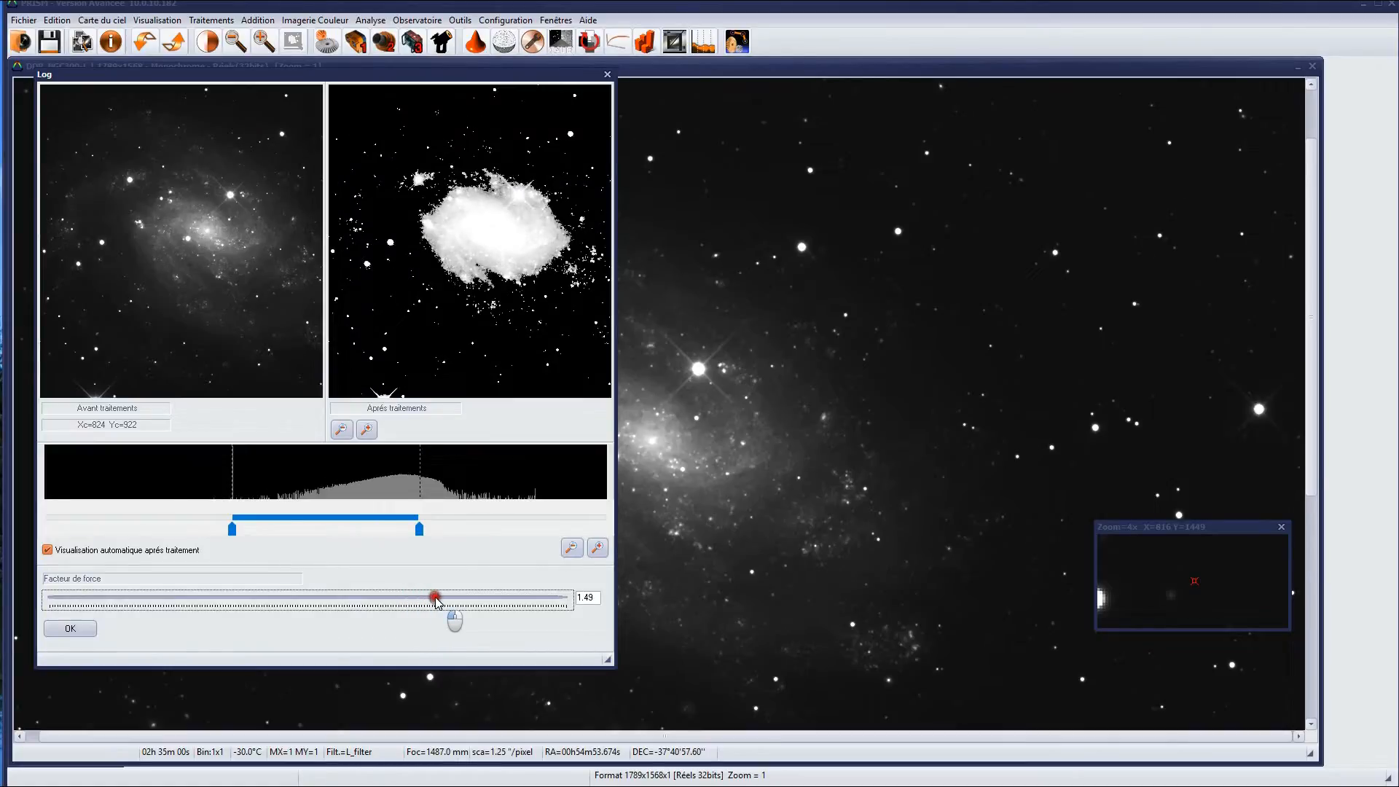
mouse_move(435, 599)
left_mouse_down()
mouse_move(397, 599)
mouse_move(411, 599)
left_mouse_up()
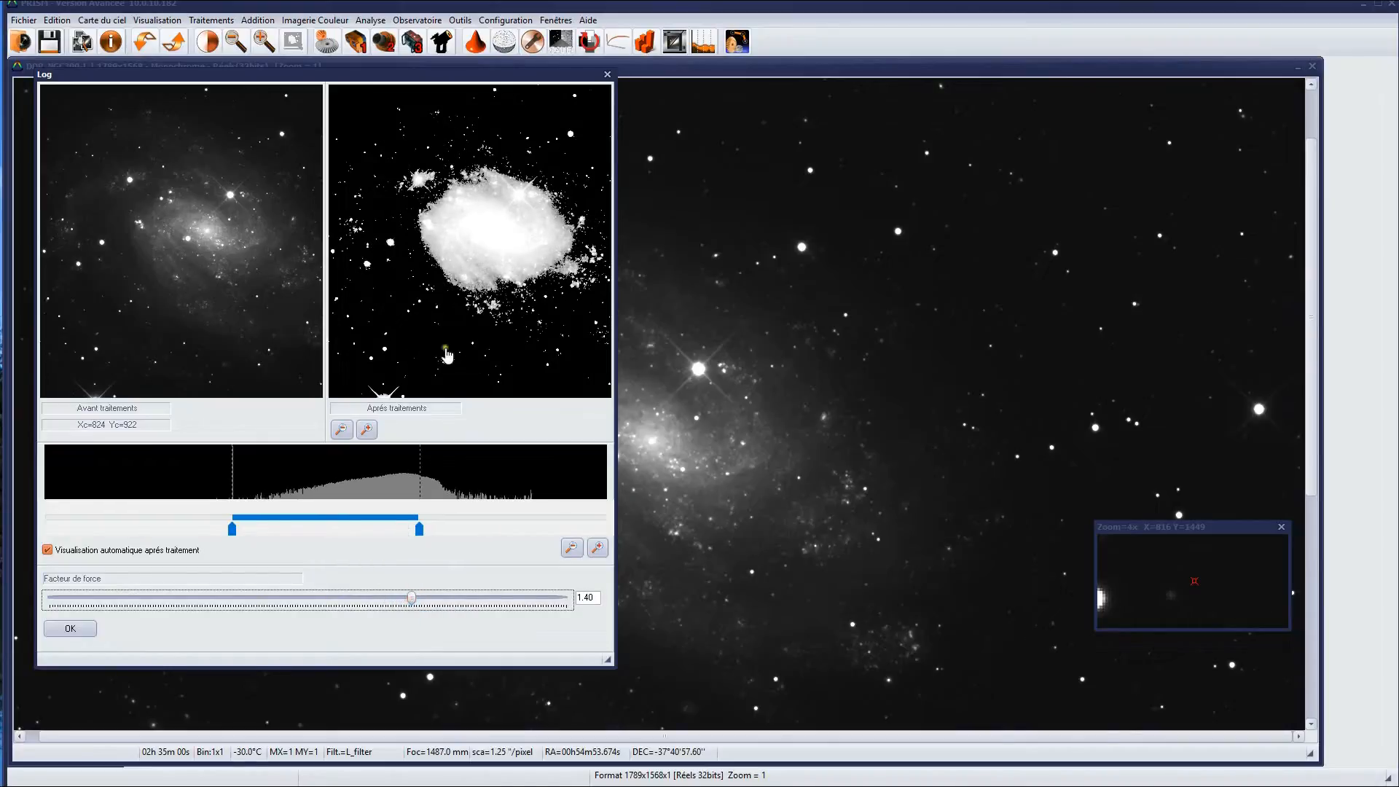
left_click_drag(478, 191, 431, 242)
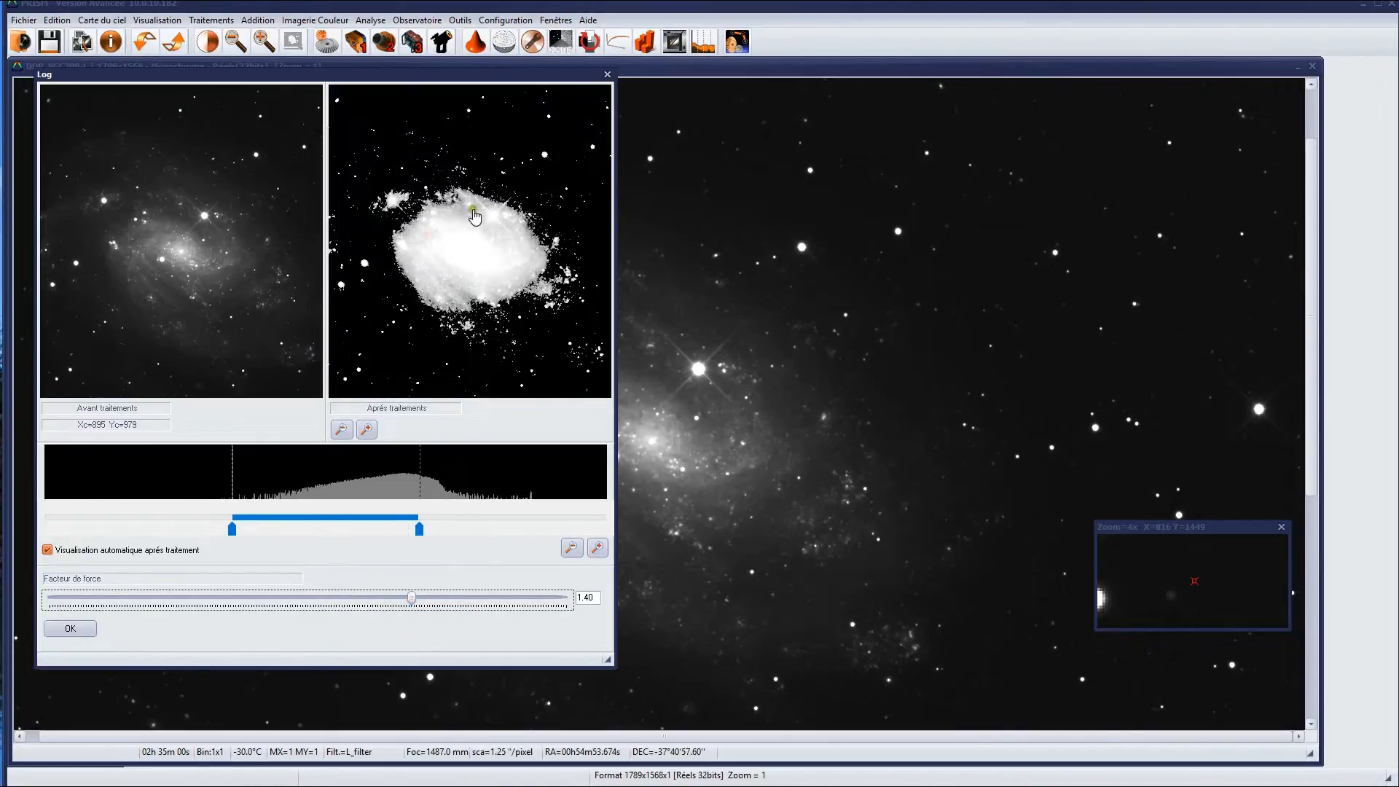
- Set the log force factor to 0.97 and recentre the galaxy in the previews
left_click_drag(412, 599, 304, 599)
left_click_drag(296, 597, 301, 597)
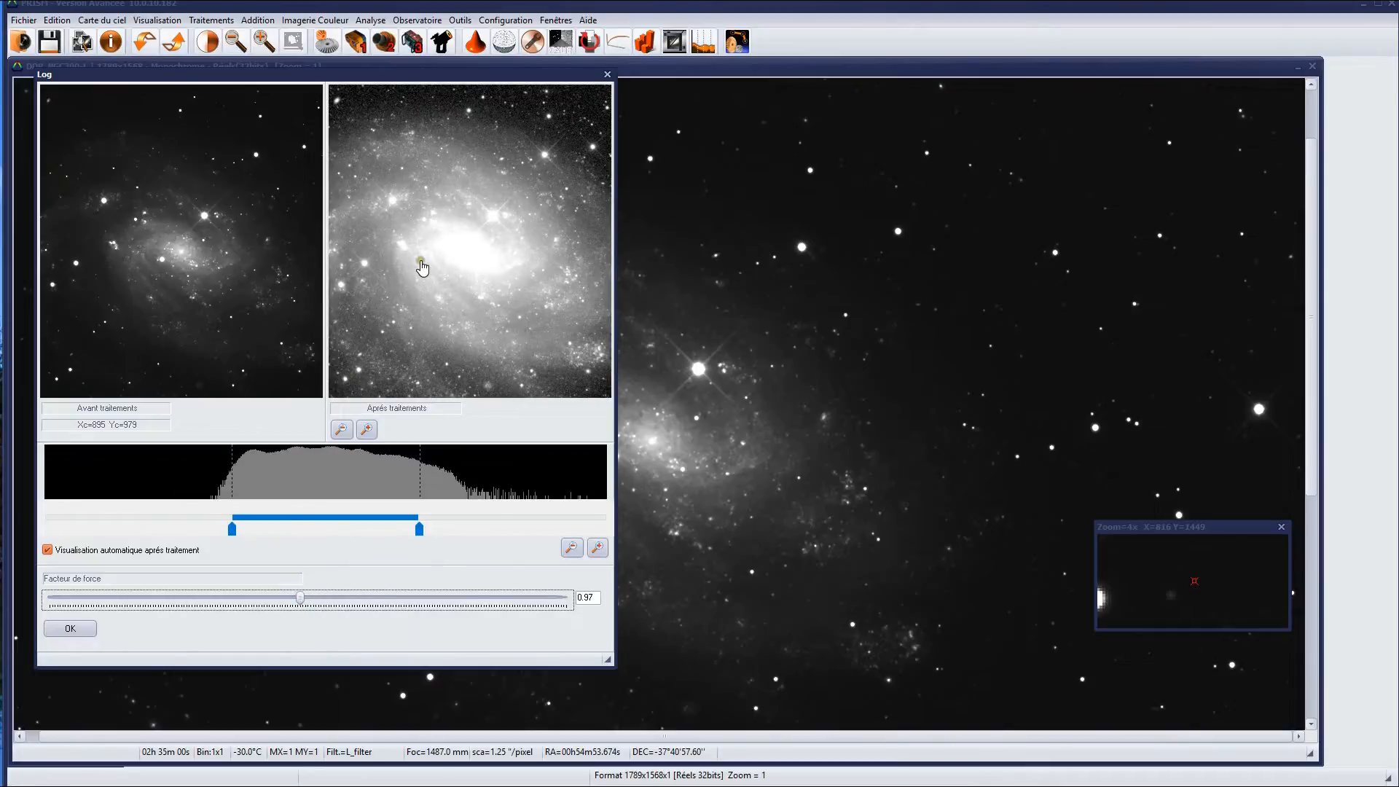
left_click_drag(450, 239, 475, 206)
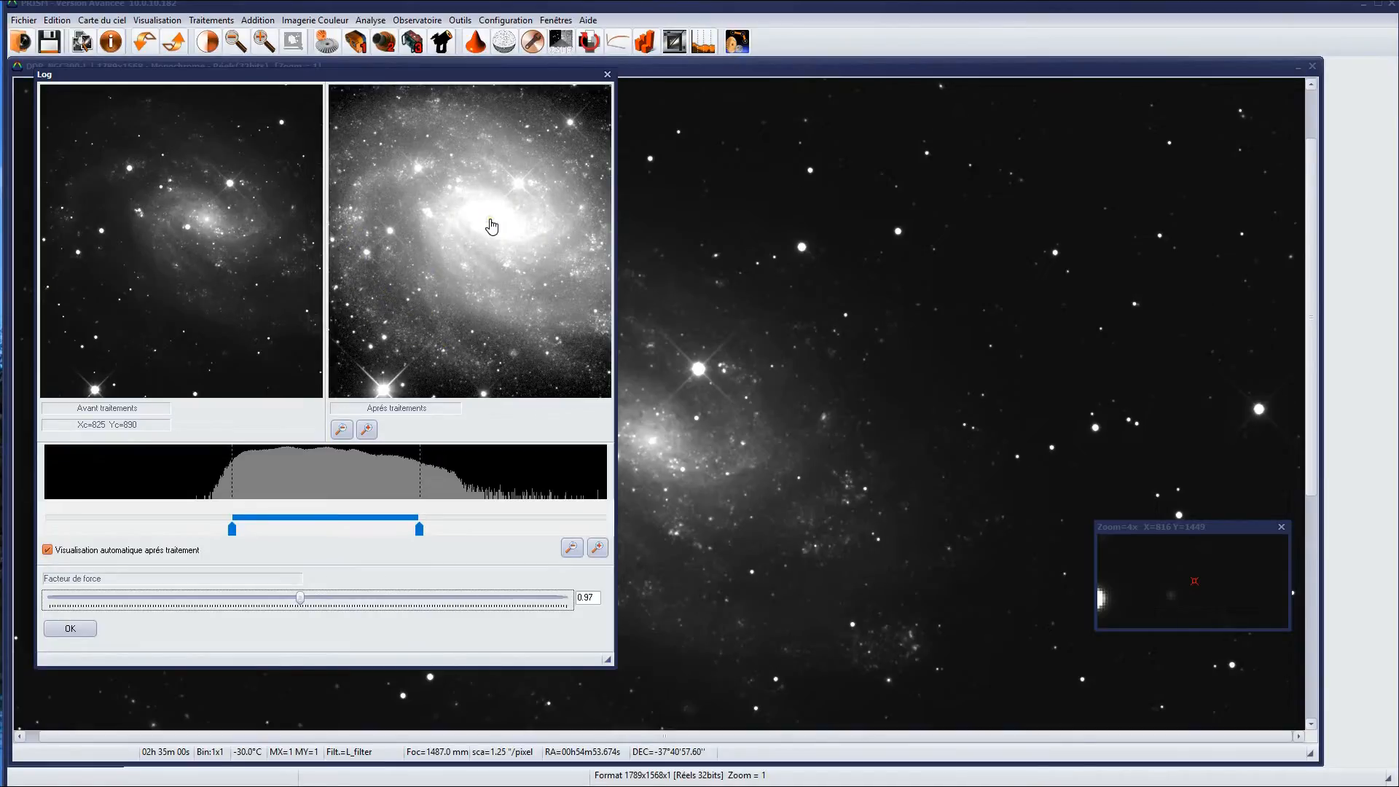
- Turn off automatic visualisation after treatment and adjust the processed preview's display thresholds manually to bring out the galaxy's core
left_click(146, 551)
left_click_drag(418, 525, 478, 526)
left_click_drag(234, 531, 338, 528)
left_click_drag(478, 527, 424, 526)
- Compare the galaxy before and after the log treatment, enlarging the dialog for bigger previews
mouse_move(484, 306)
left_mouse_down()
mouse_move(448, 321)
mouse_move(478, 309)
left_mouse_up()
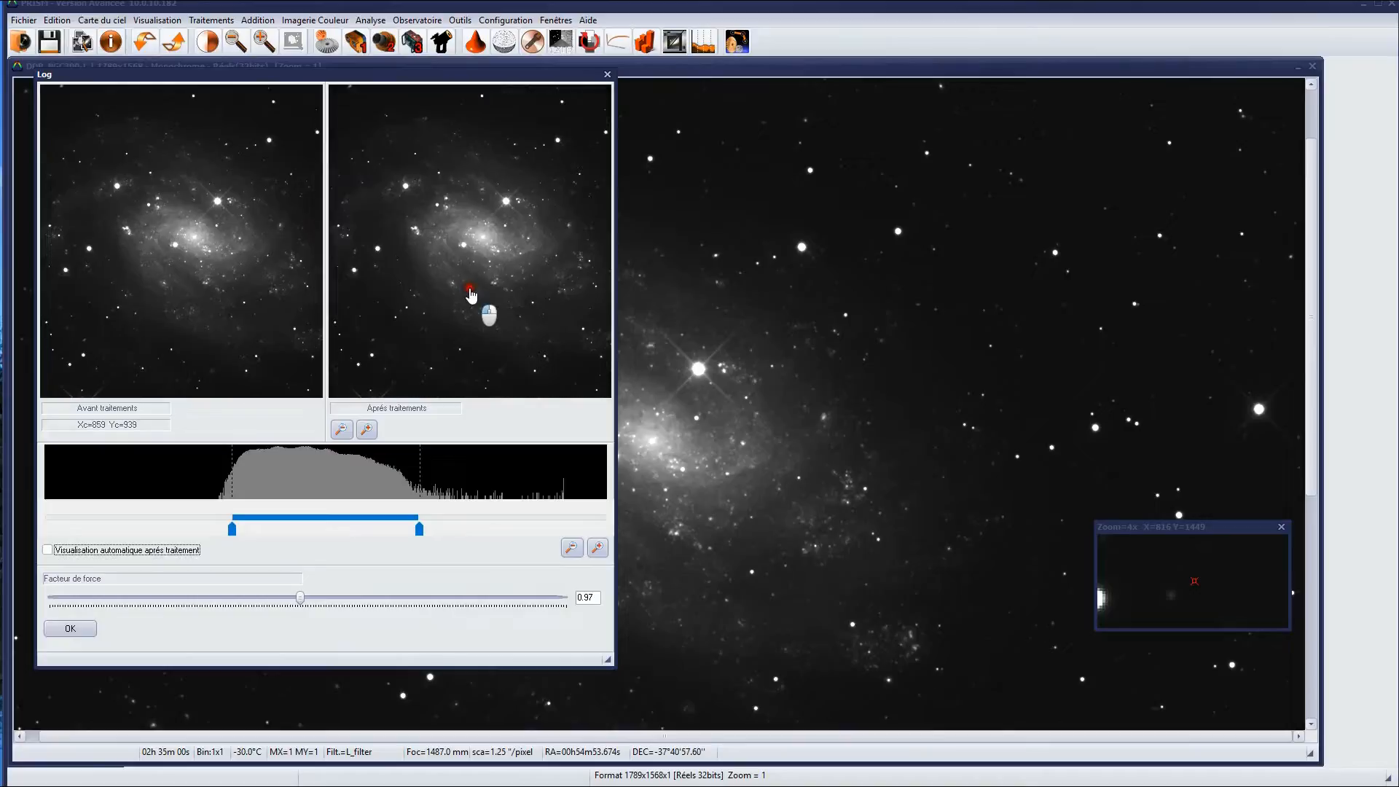
left_click_drag(418, 317, 481, 260)
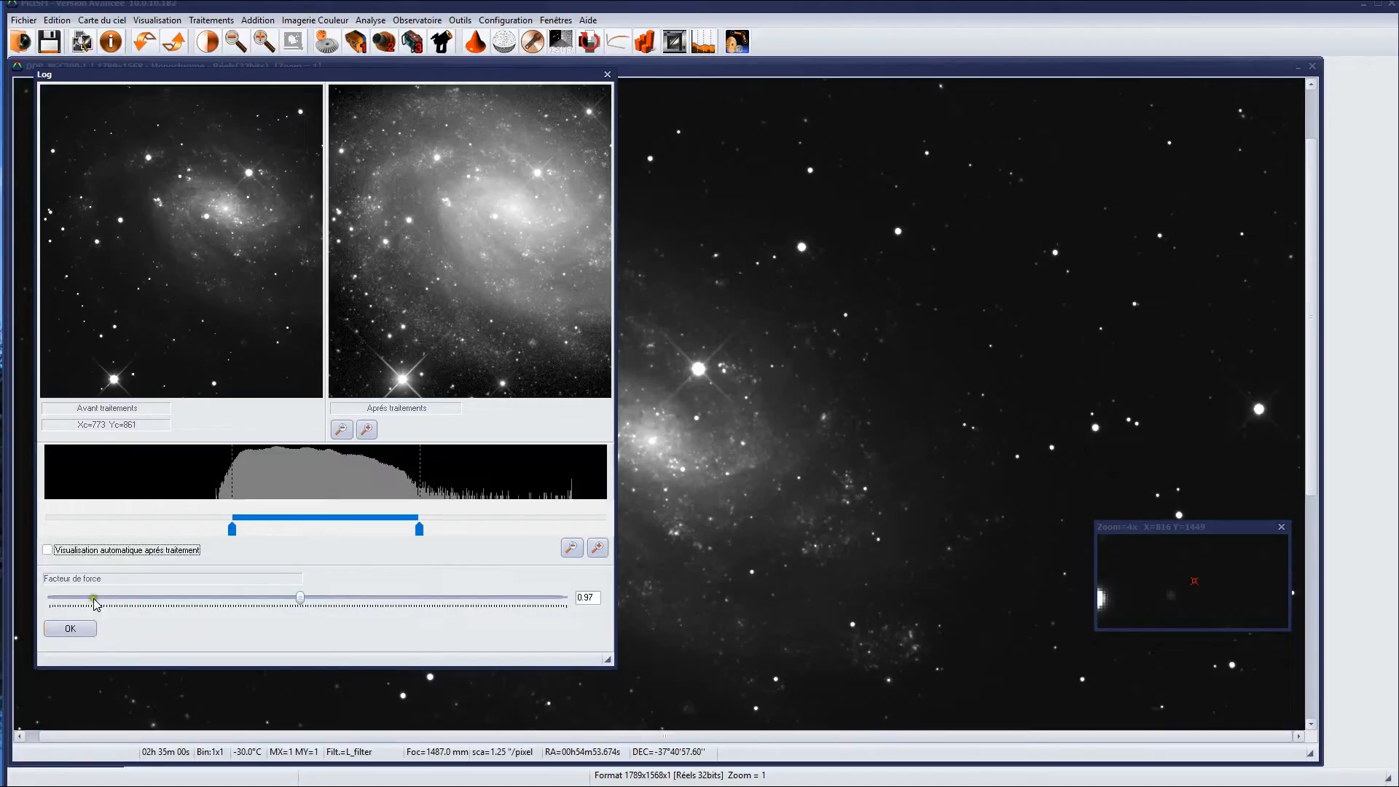
left_click_drag(470, 215, 502, 184)
left_click_drag(615, 665, 771, 720)
left_click(640, 325)
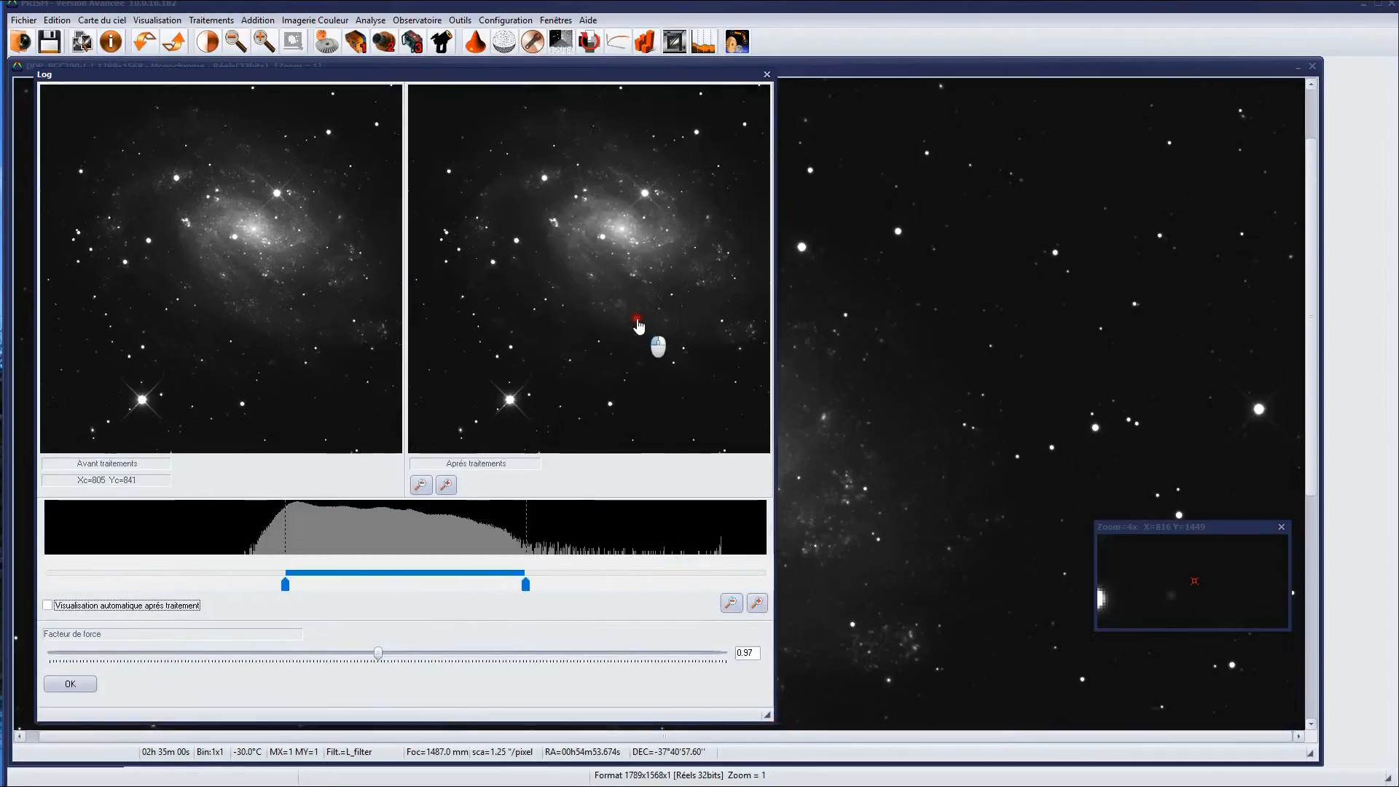
- Apply the logarithmic treatment to the galaxy image with a force factor of 0.97 and inspect the treated image
left_click(561, 315)
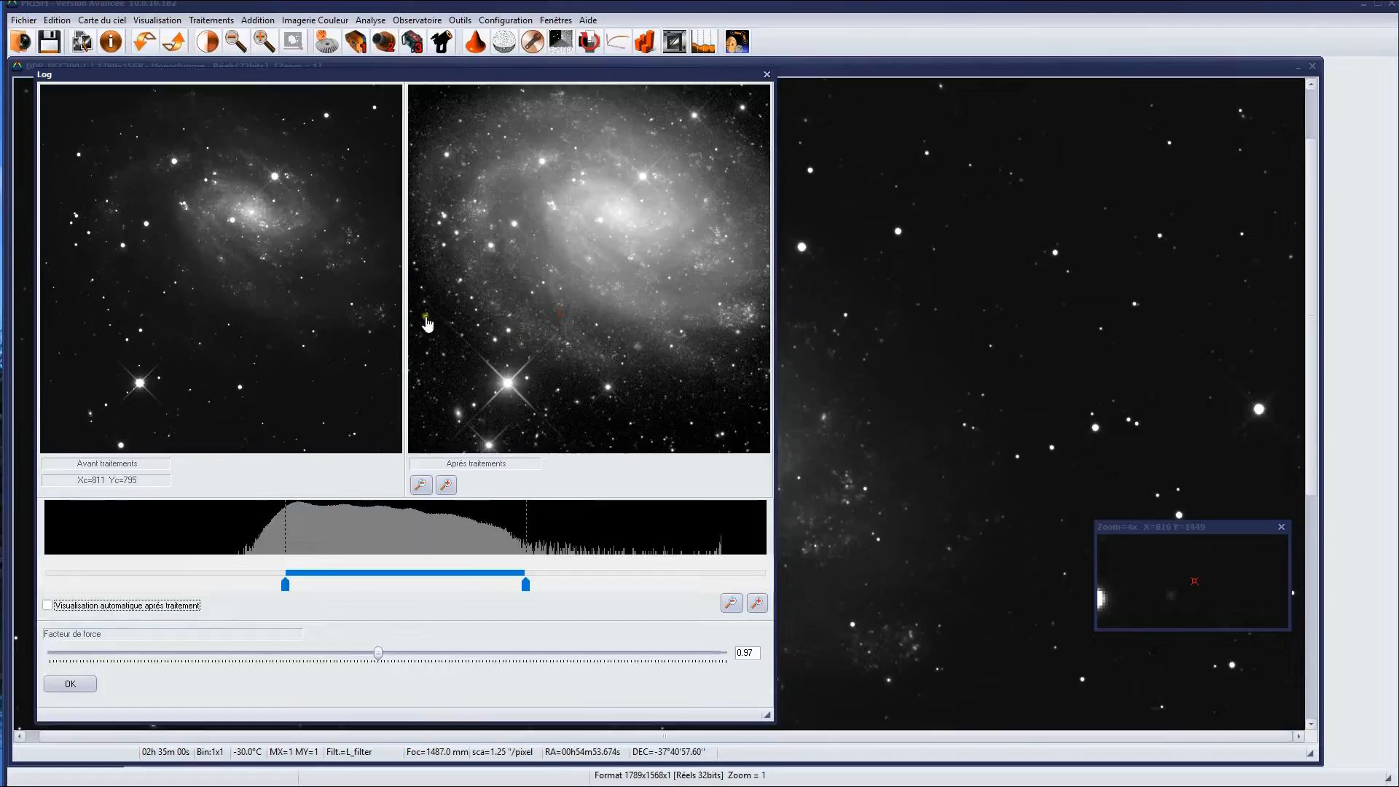
left_click_drag(624, 240, 619, 272)
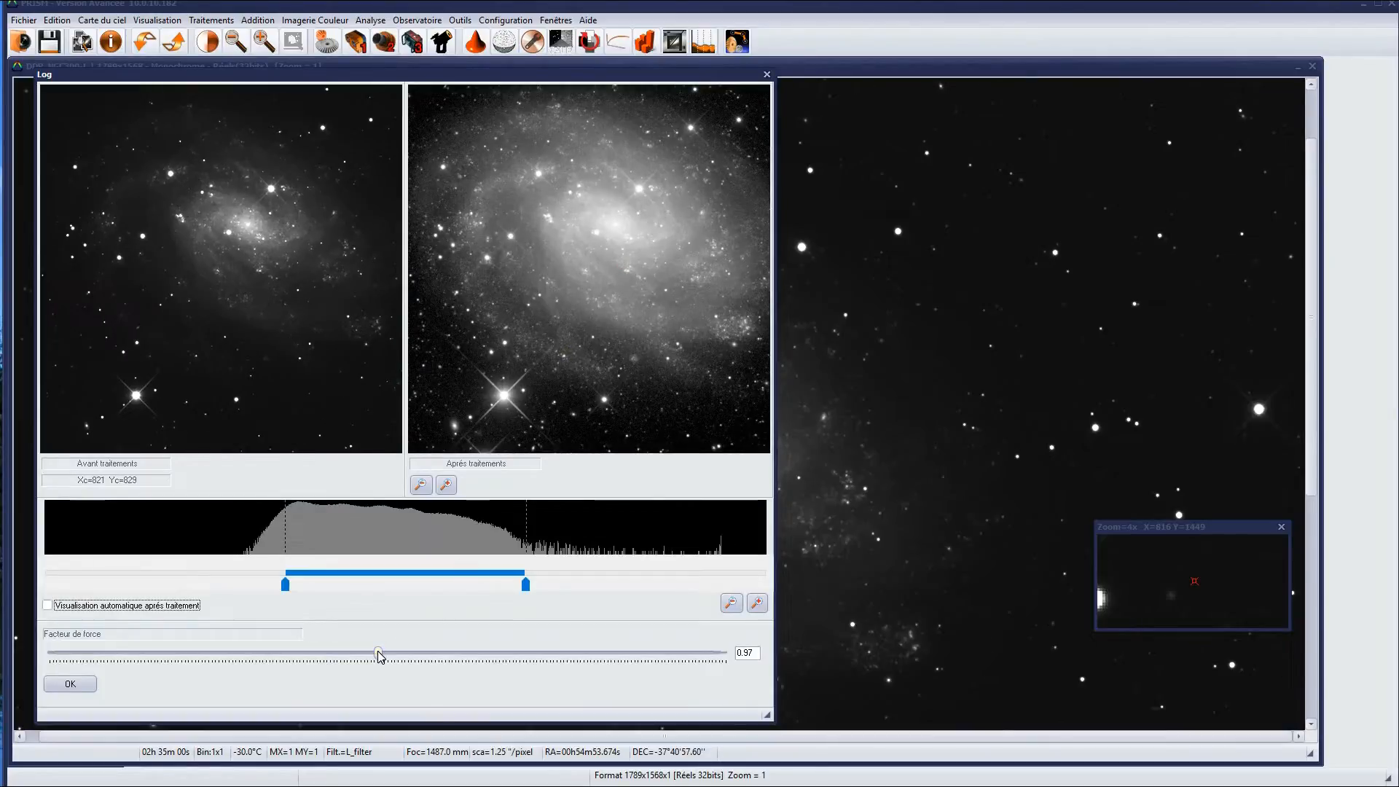
left_click(77, 688)
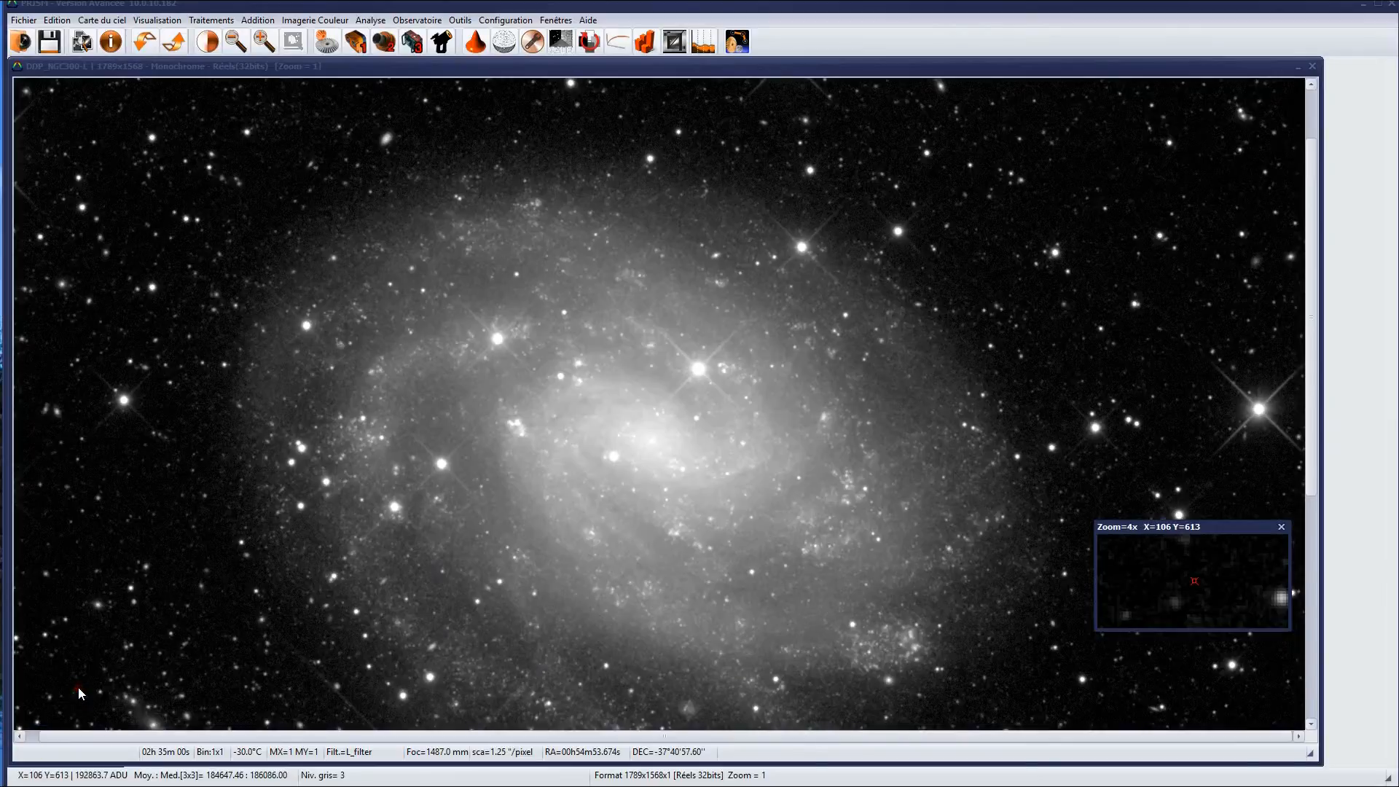
left_click_drag(216, 541, 400, 217)
left_click_drag(369, 321, 491, 472)
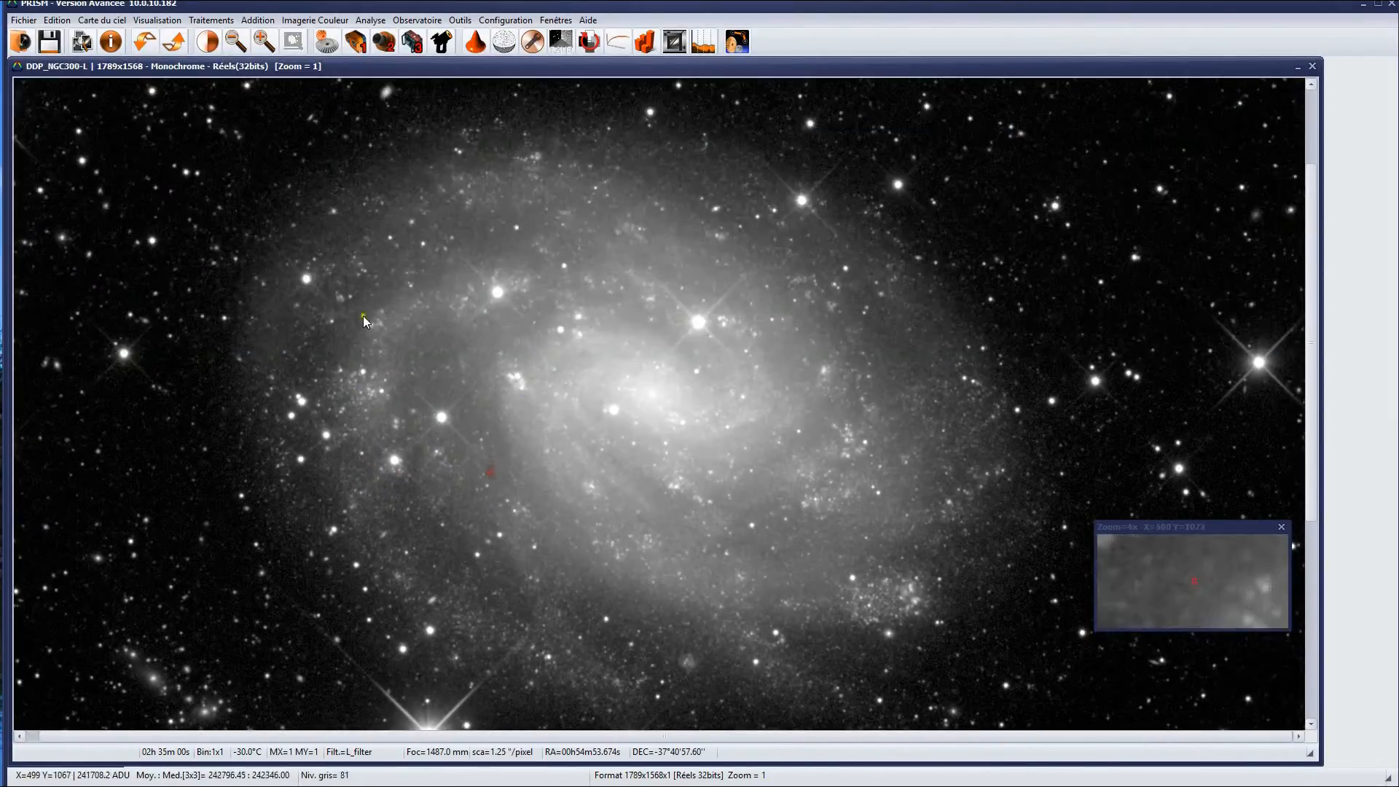
- Compare the galaxy image without and with the log treatment by undoing and redoing it
left_click(143, 45)
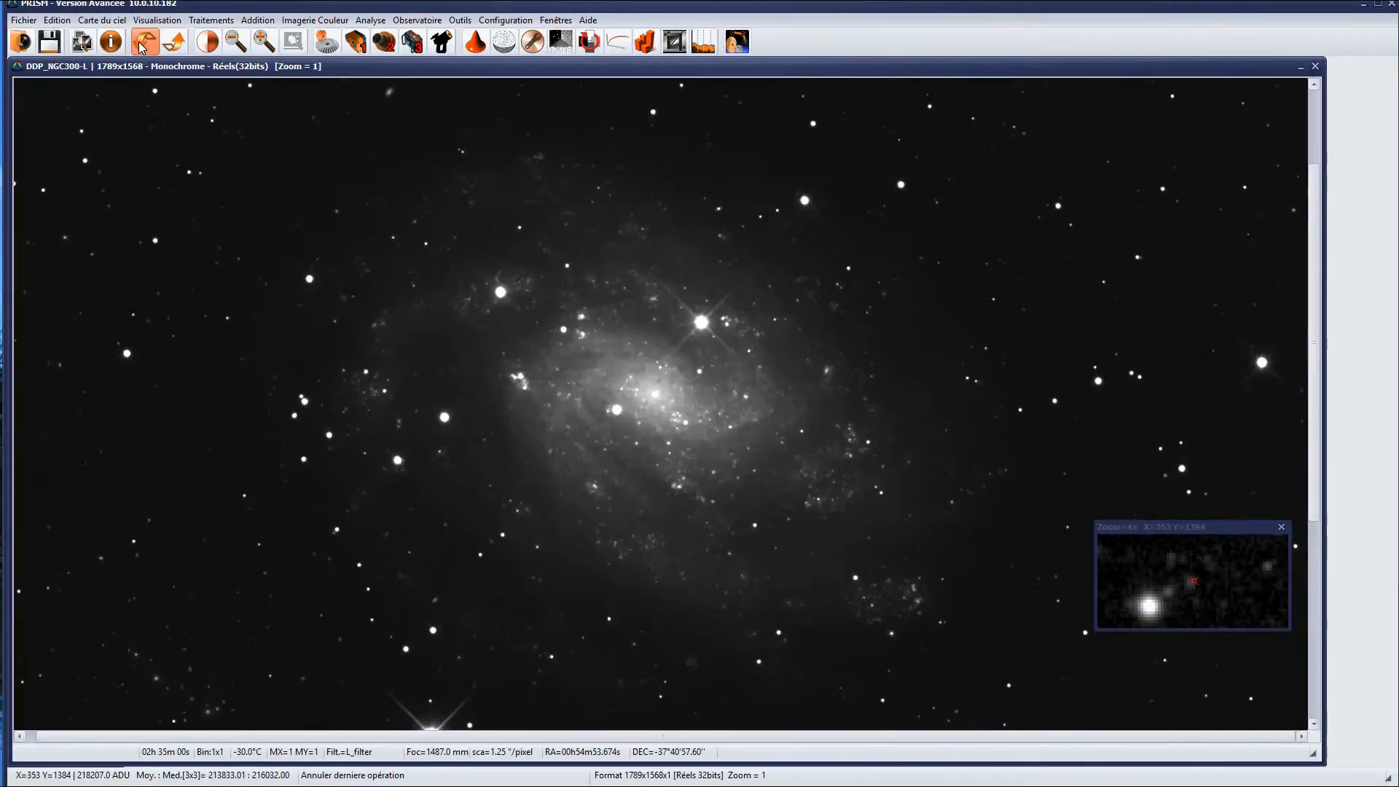
left_click(175, 45)
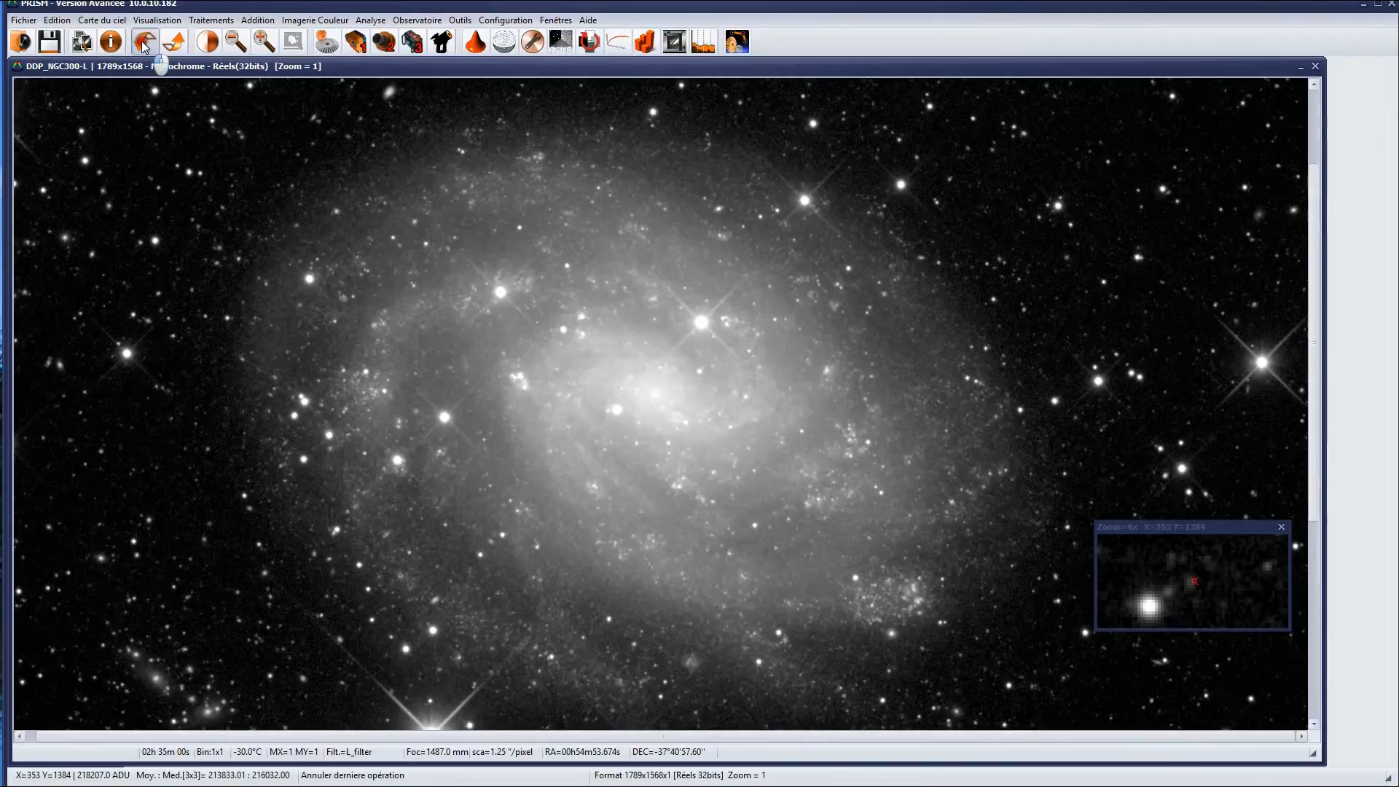
left_click(149, 47)
left_click(173, 44)
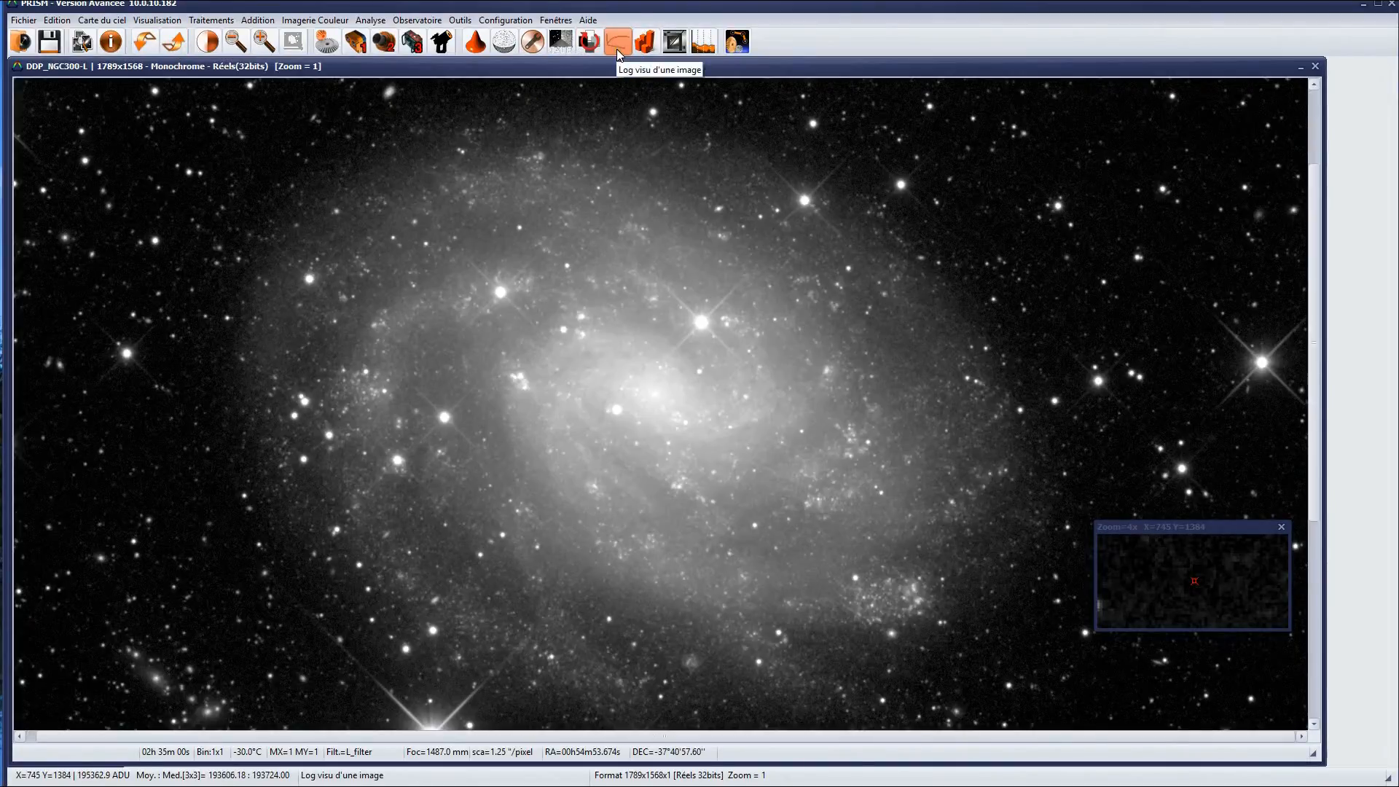
left_click_drag(592, 279, 596, 204)
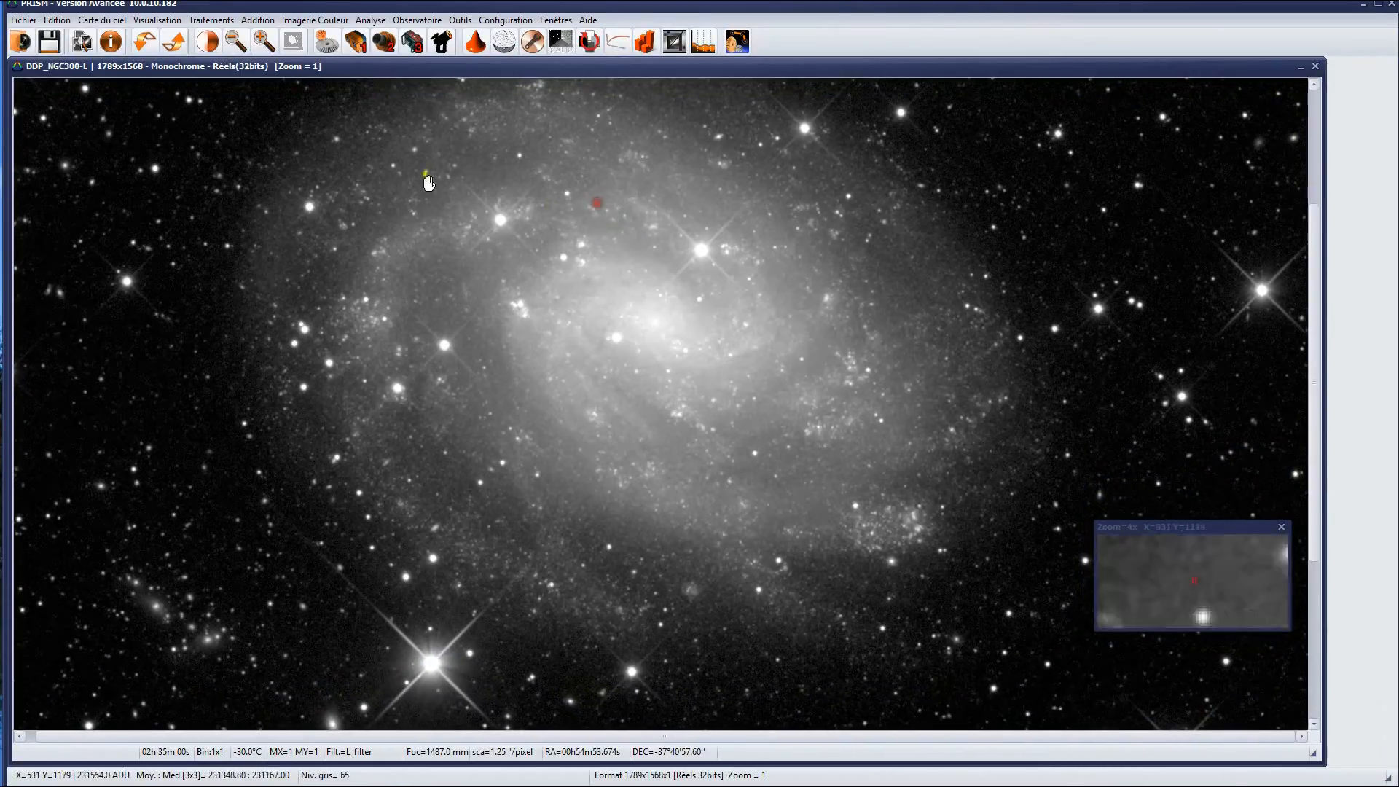
- Set the low display threshold of the log-treated image to 178795 and examine the galaxy's outer regions and sky background
left_click(208, 42)
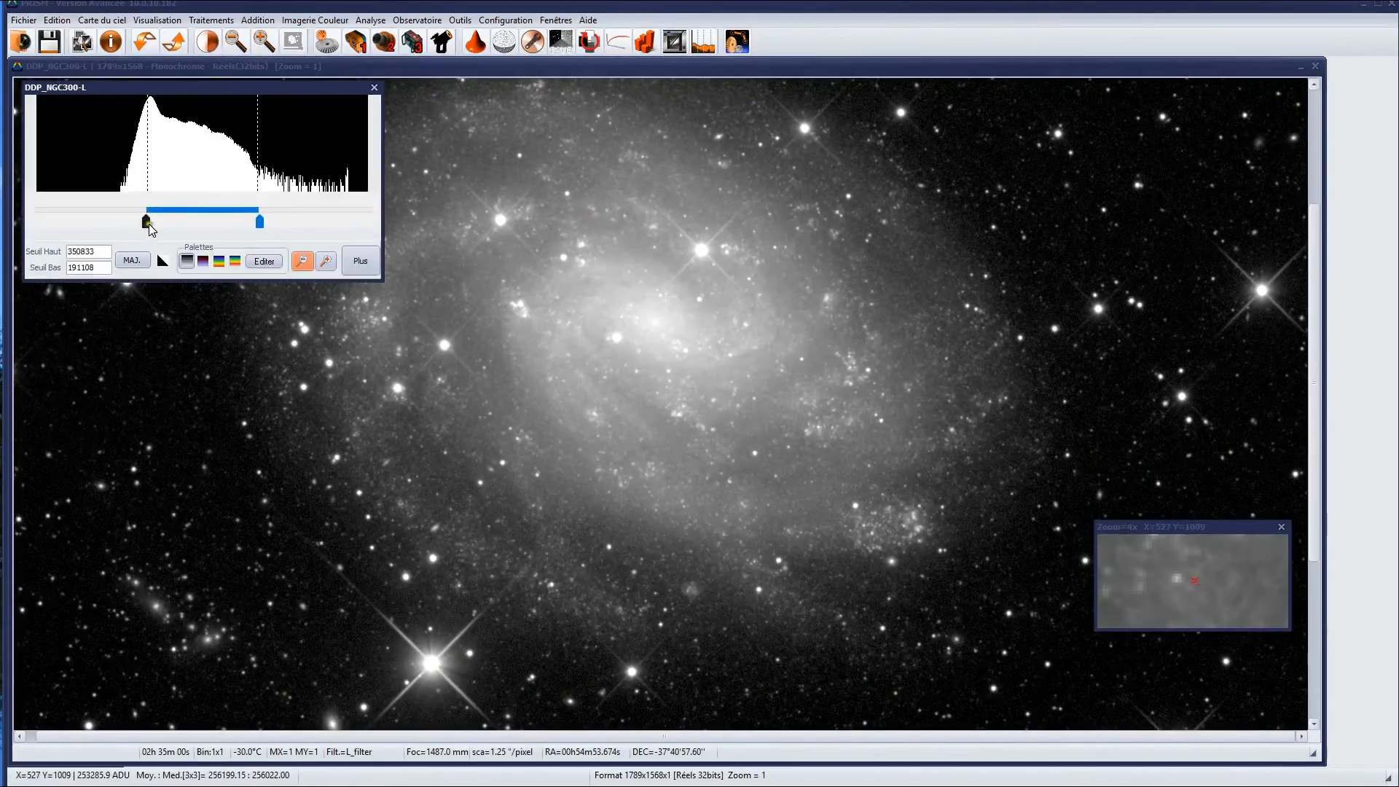
left_click_drag(148, 222, 136, 221)
left_click_drag(361, 463, 370, 582)
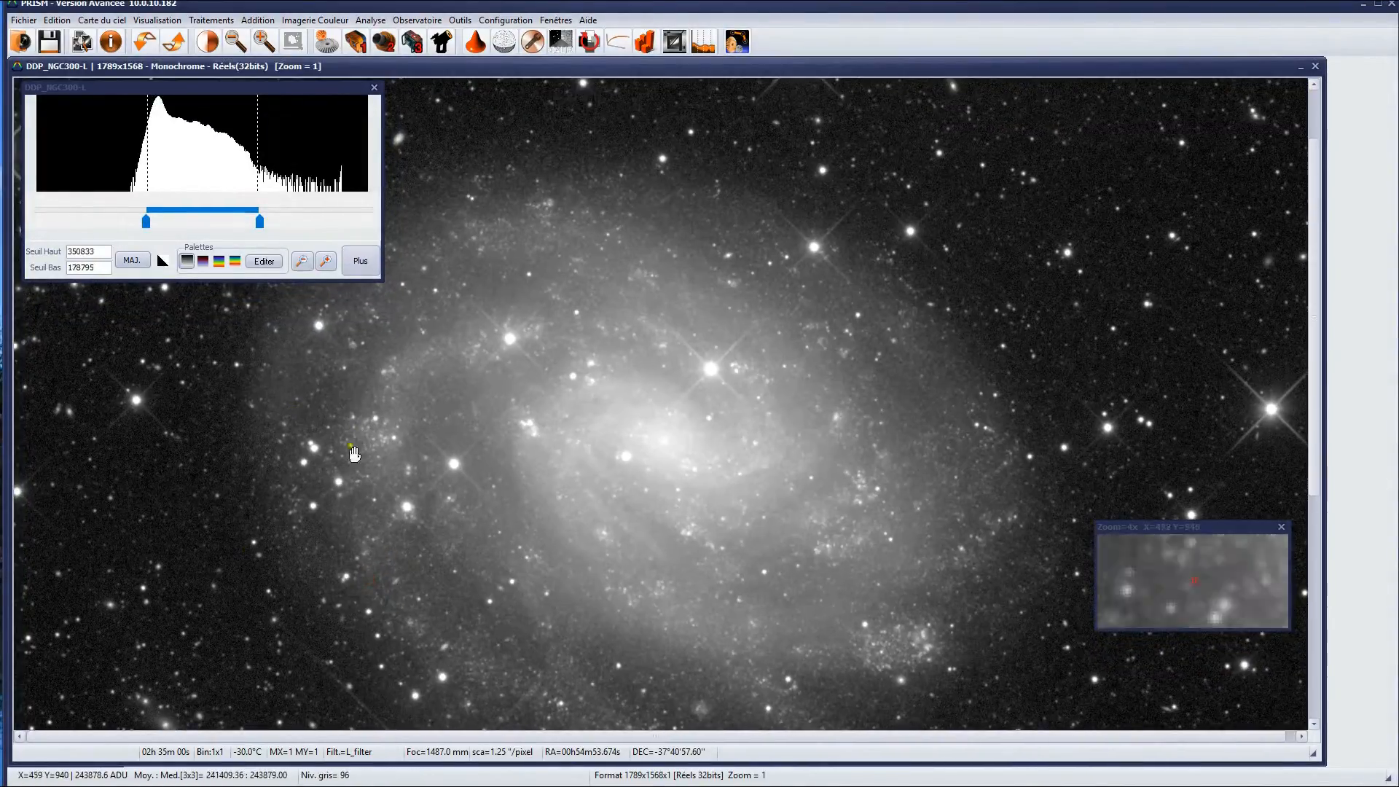
left_click_drag(689, 230, 461, 371)
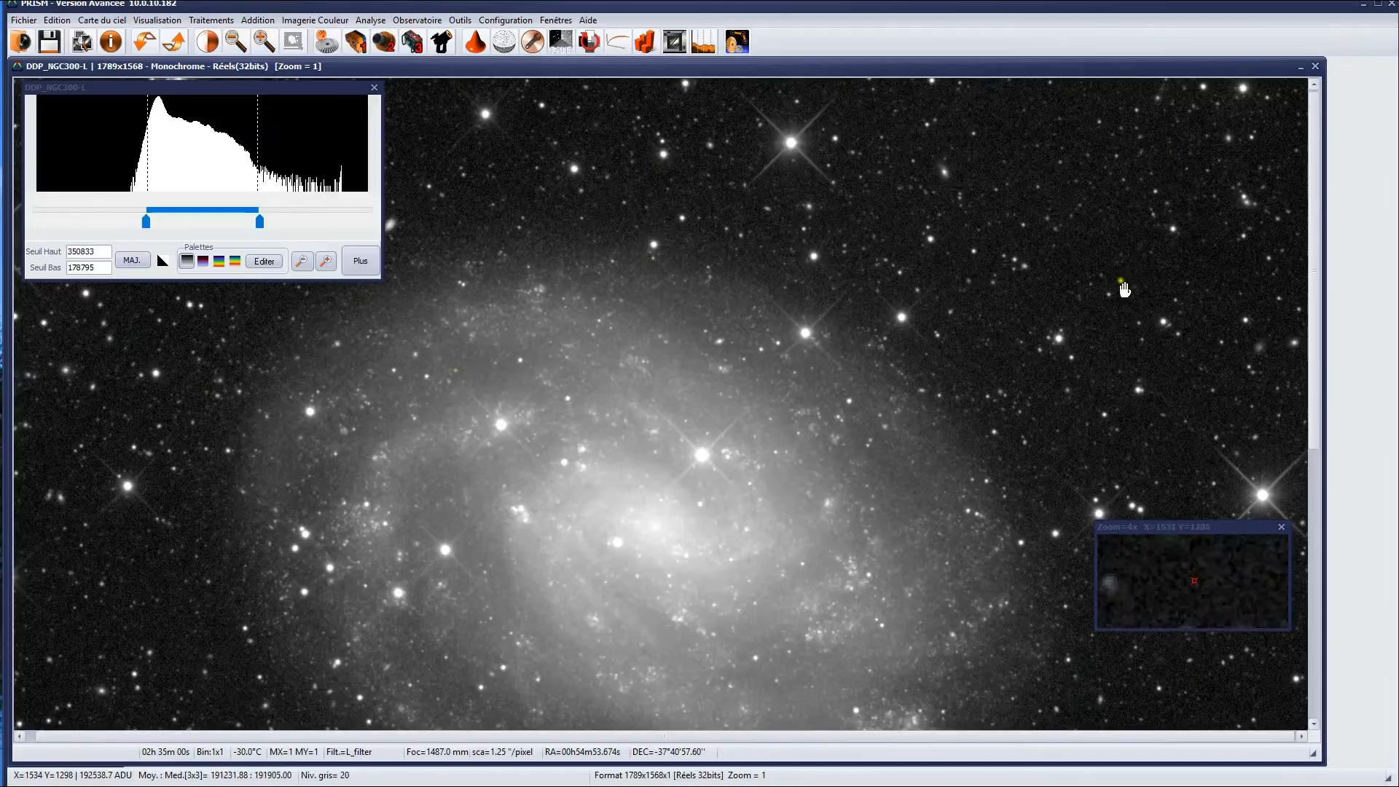
left_click_drag(1119, 293, 1081, 140)
left_click_drag(1109, 404, 996, 396)
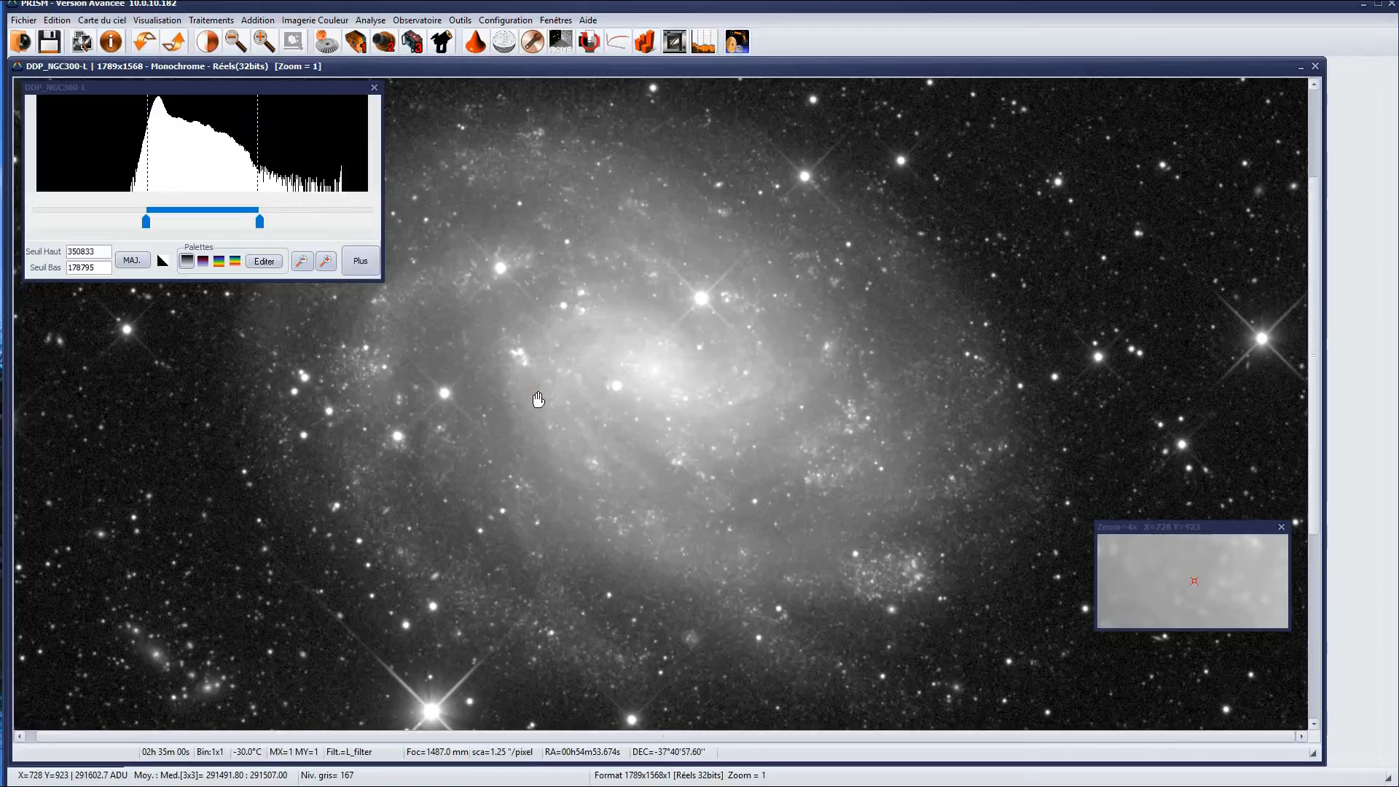
left_click(377, 88)
left_click_drag(466, 226, 611, 152)
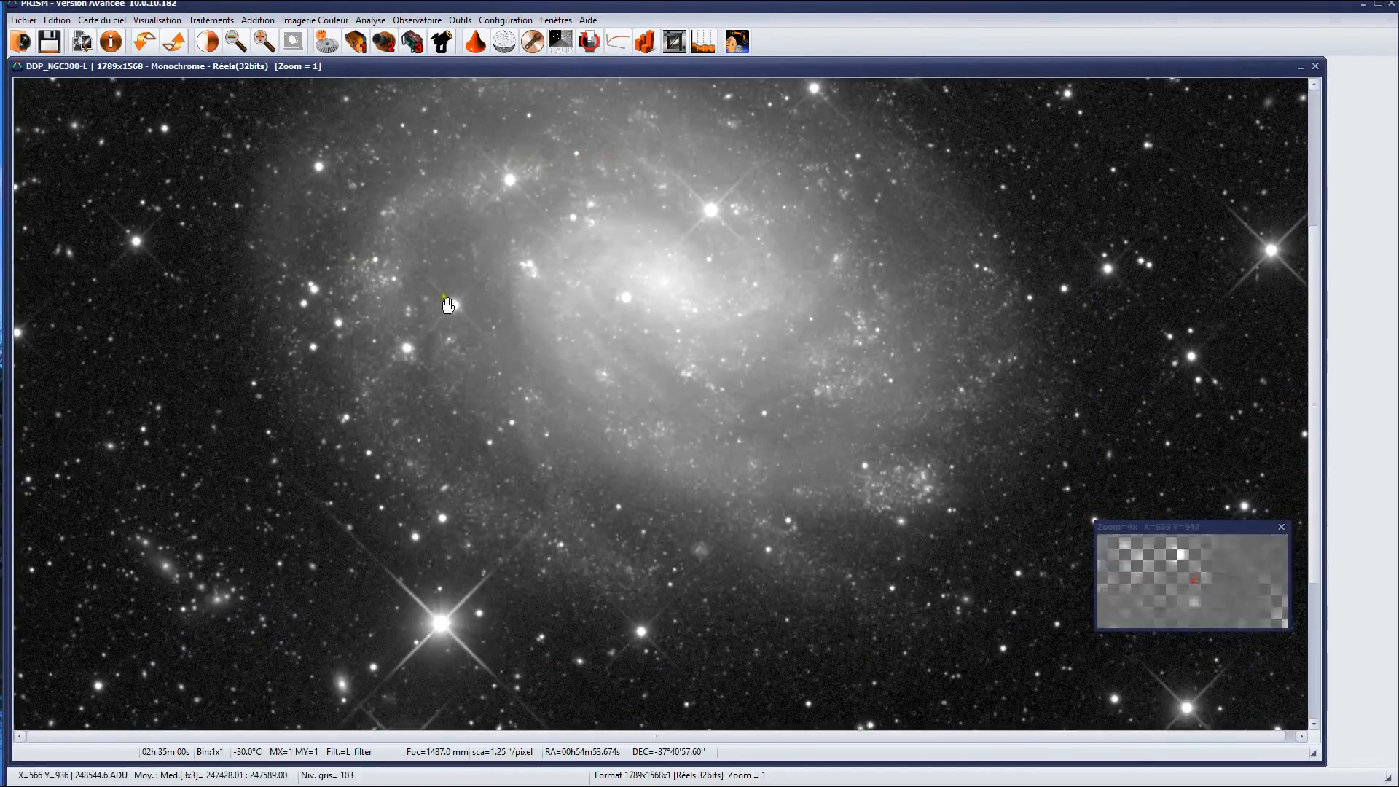
- Undo the log treatment and lower the original image's high display threshold to 15027
left_click(151, 46)
left_click_drag(303, 185, 294, 325)
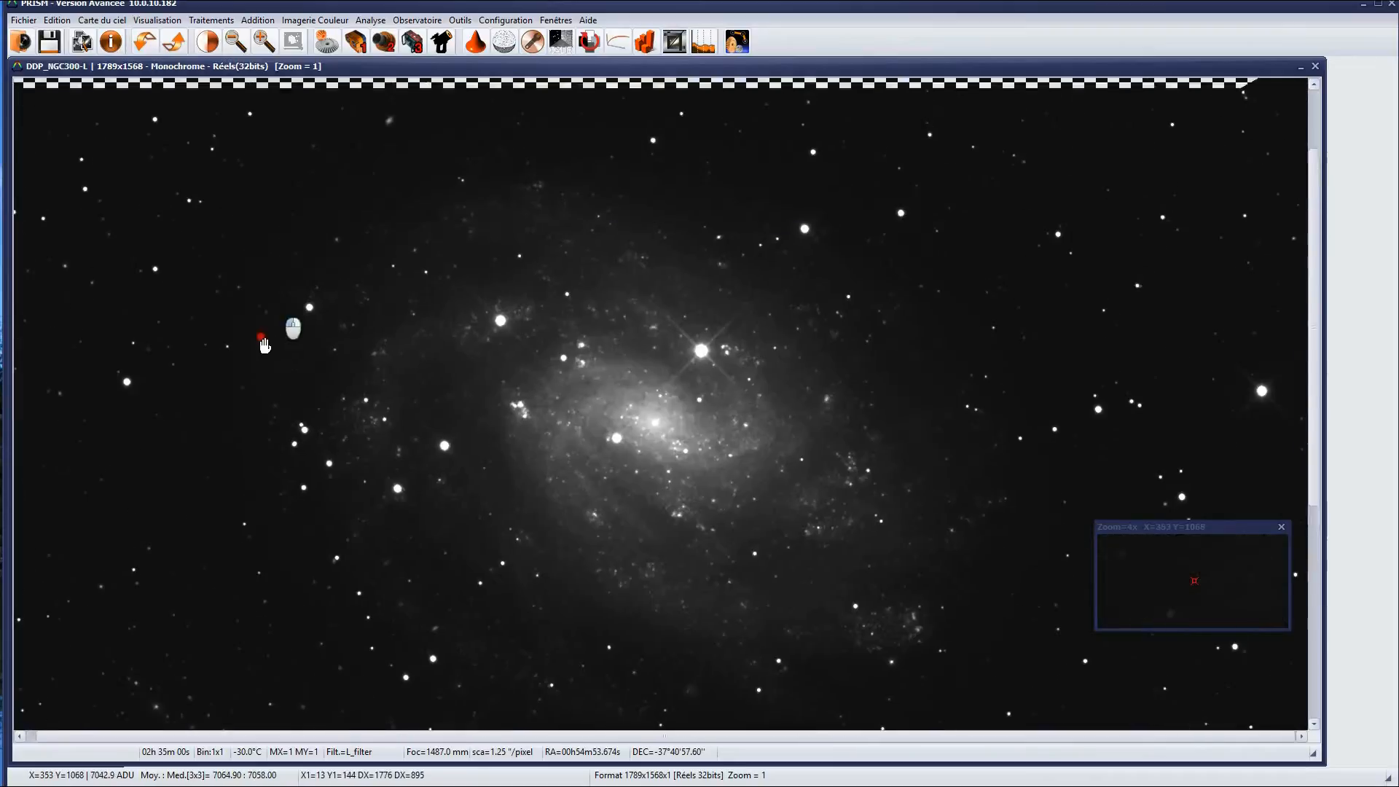
left_click(208, 42)
left_click_drag(259, 221, 139, 226)
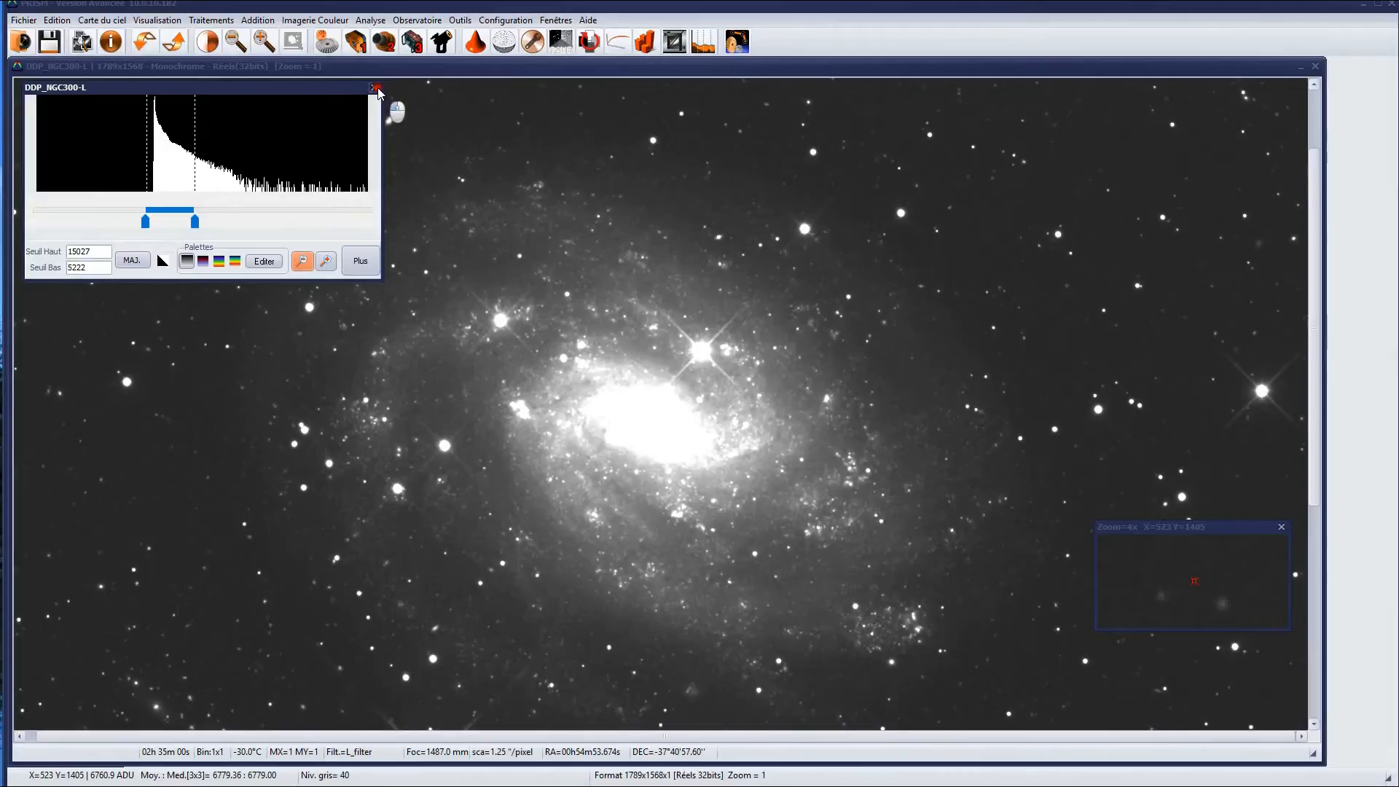
left_click(374, 87)
left_click_drag(435, 341, 435, 194)
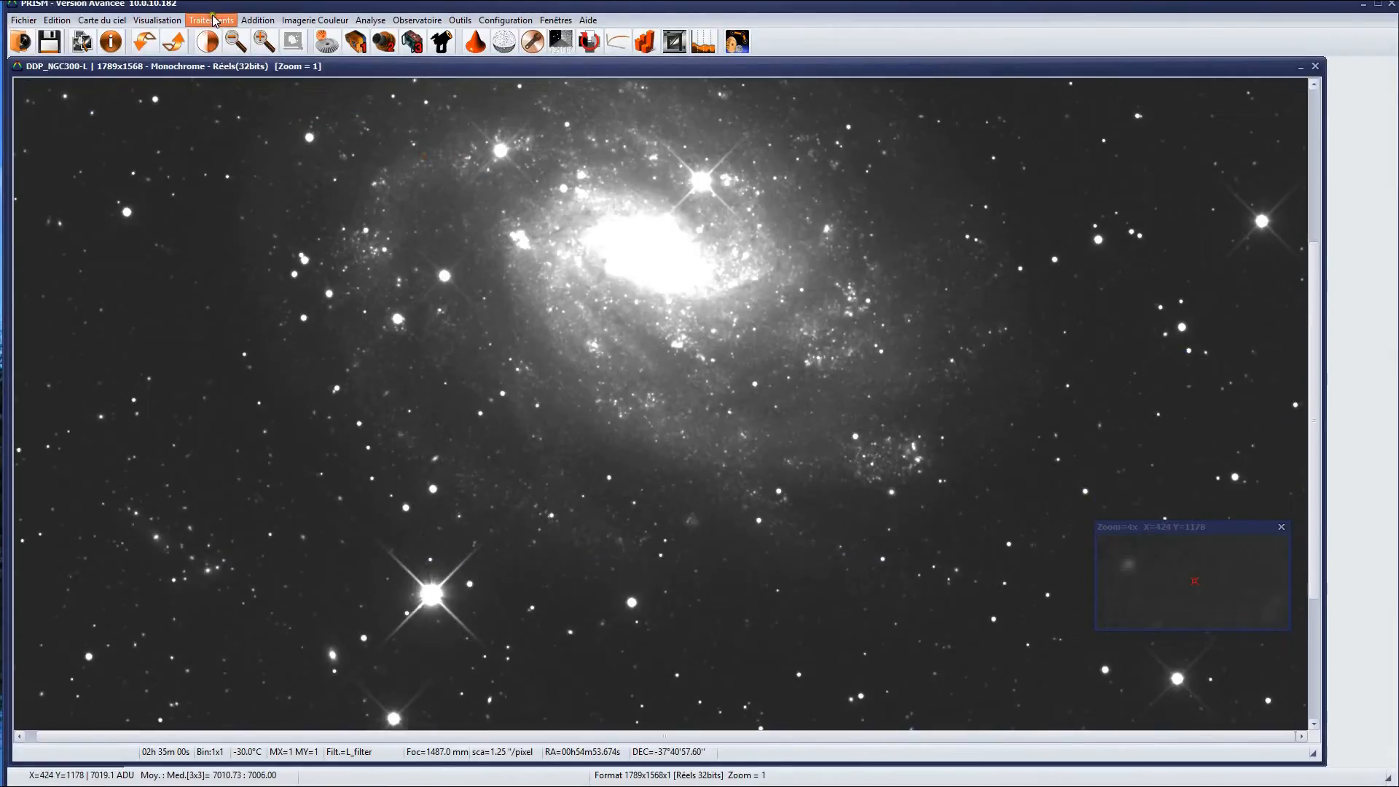
- Start the Digital Development Processing (DDP) treatment, enlarge its dialog and bring the galaxy's core into the previews
left_click(214, 20)
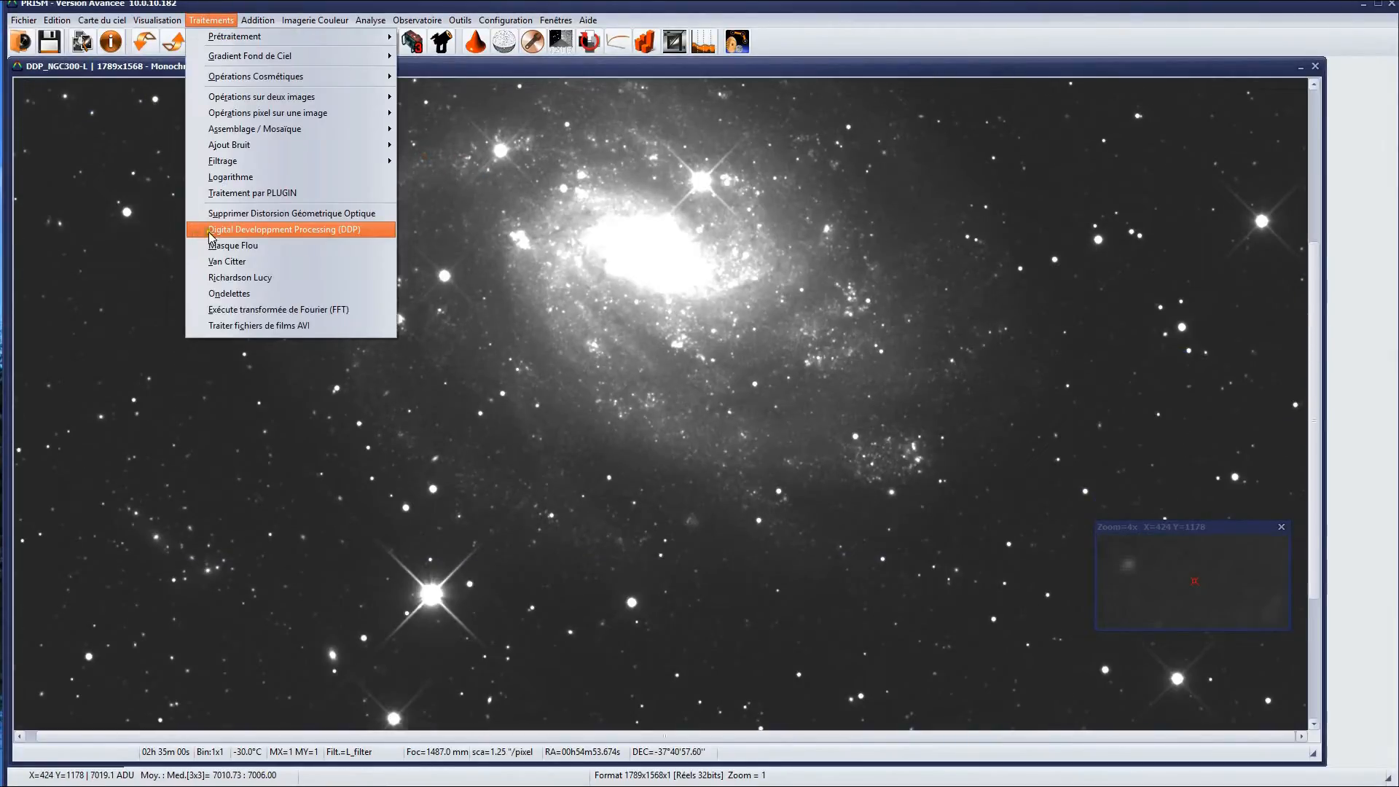
left_click(252, 229)
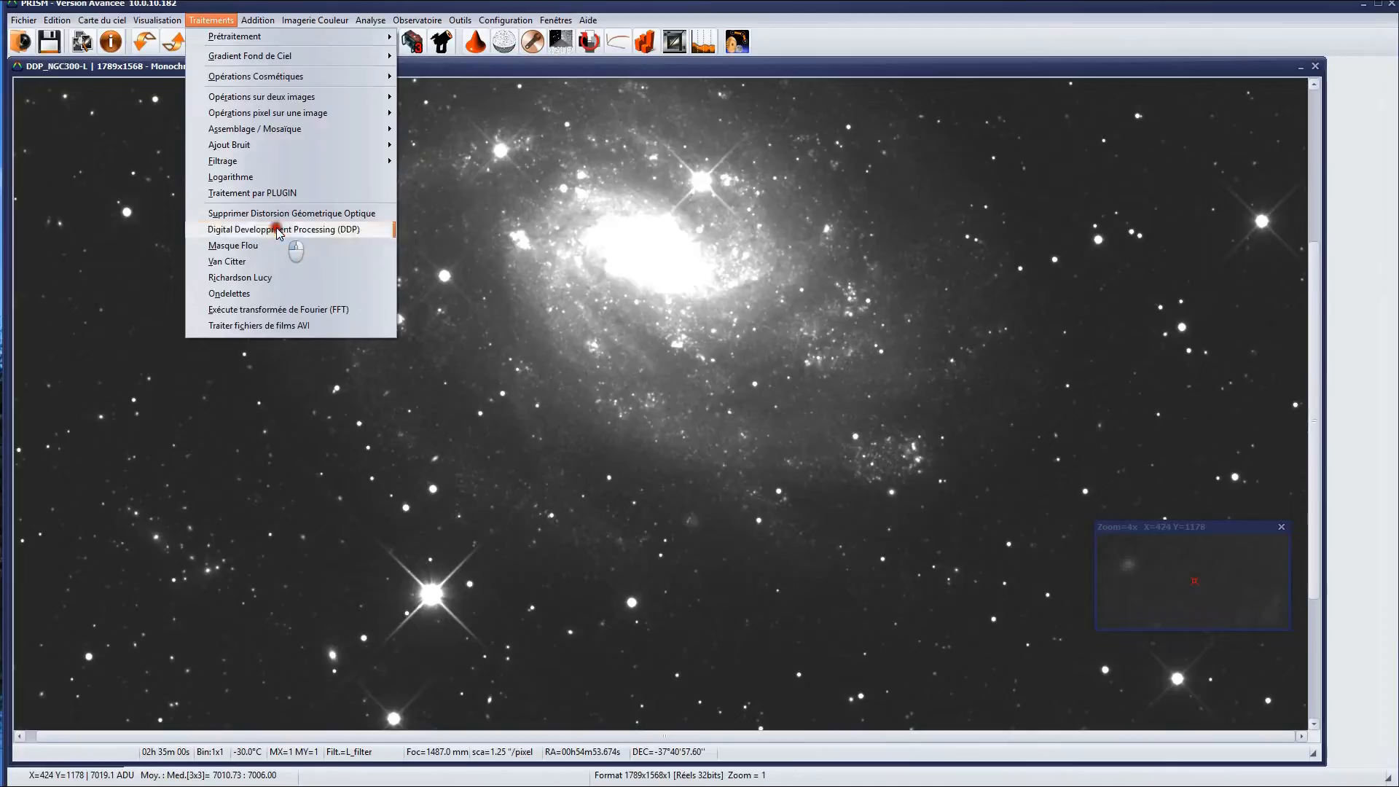
left_click_drag(626, 170, 144, 78)
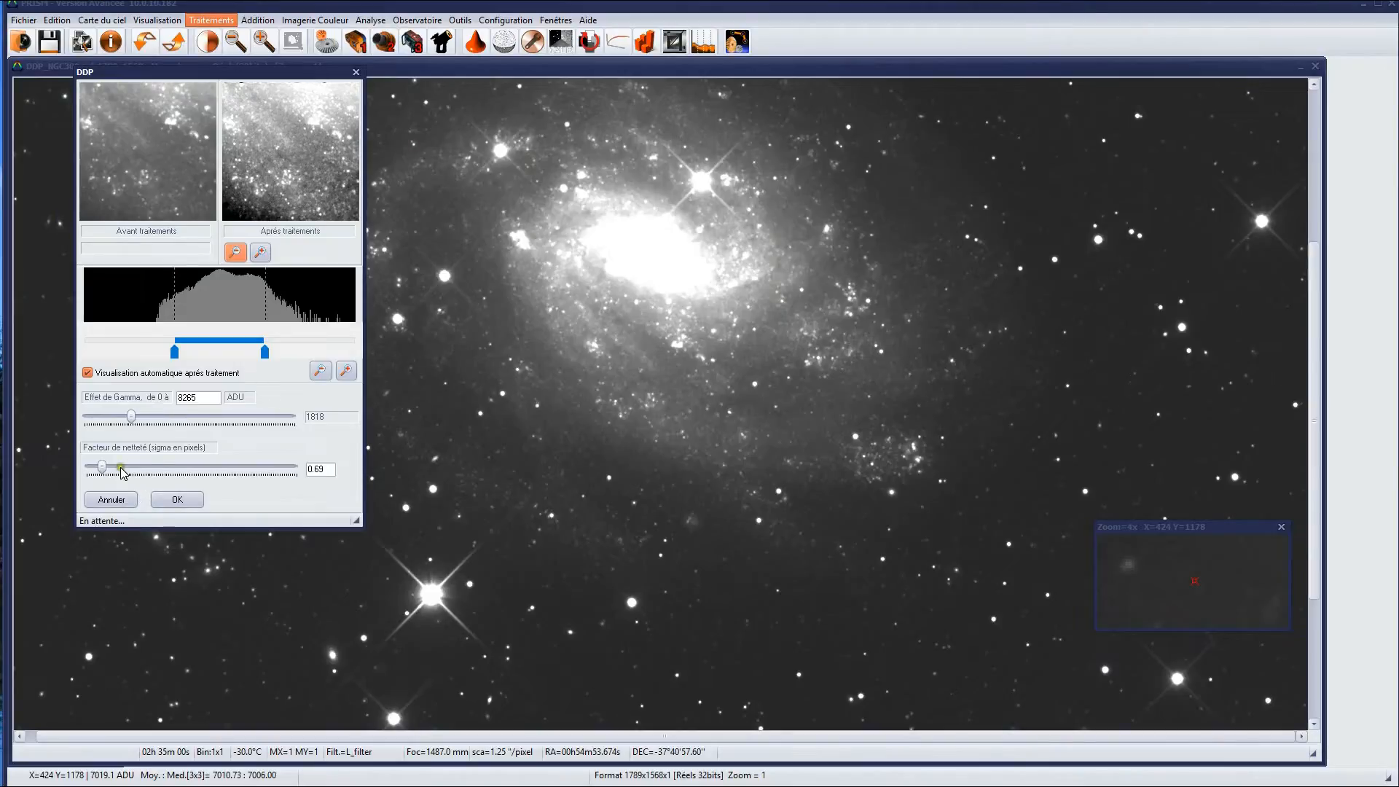
left_click_drag(363, 538, 664, 730)
left_click(541, 232)
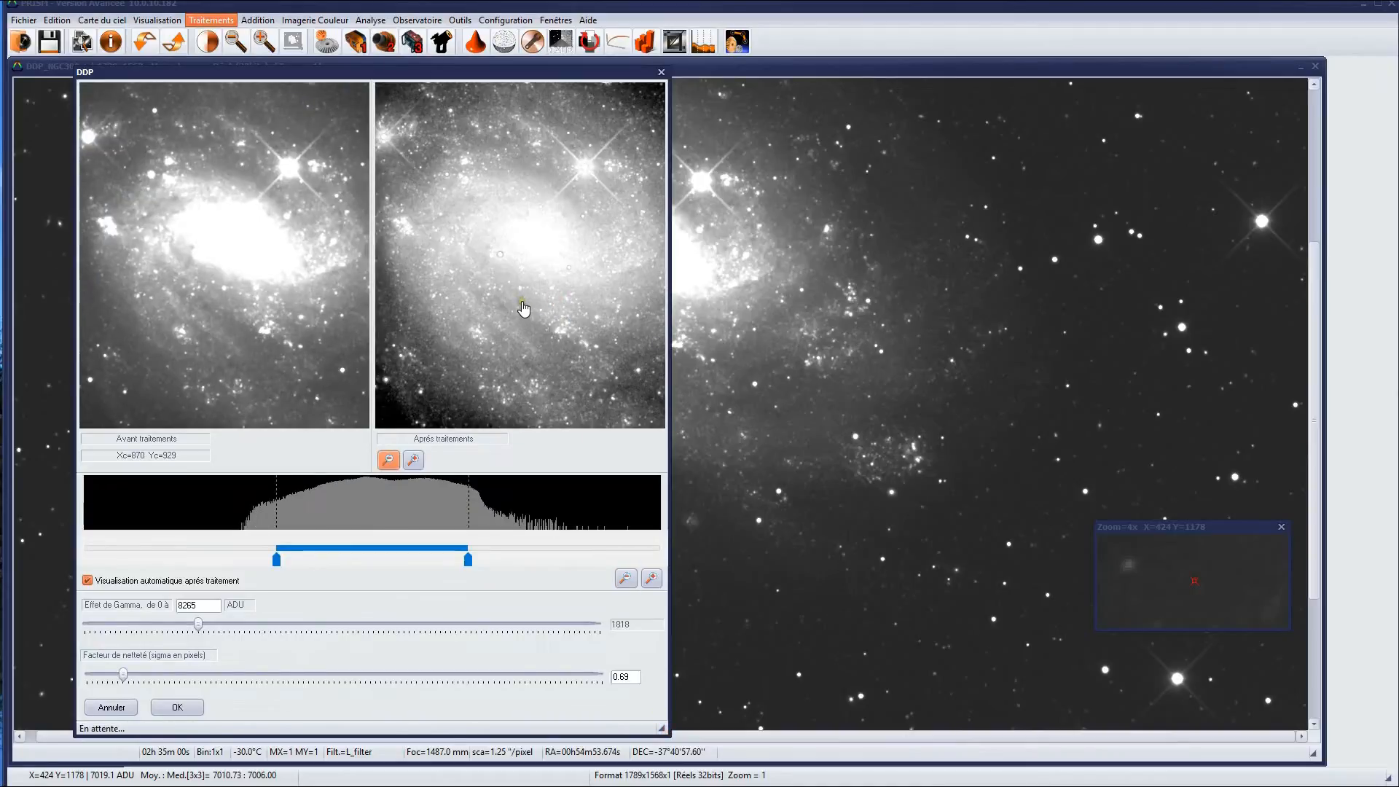
left_click_drag(524, 309, 503, 300)
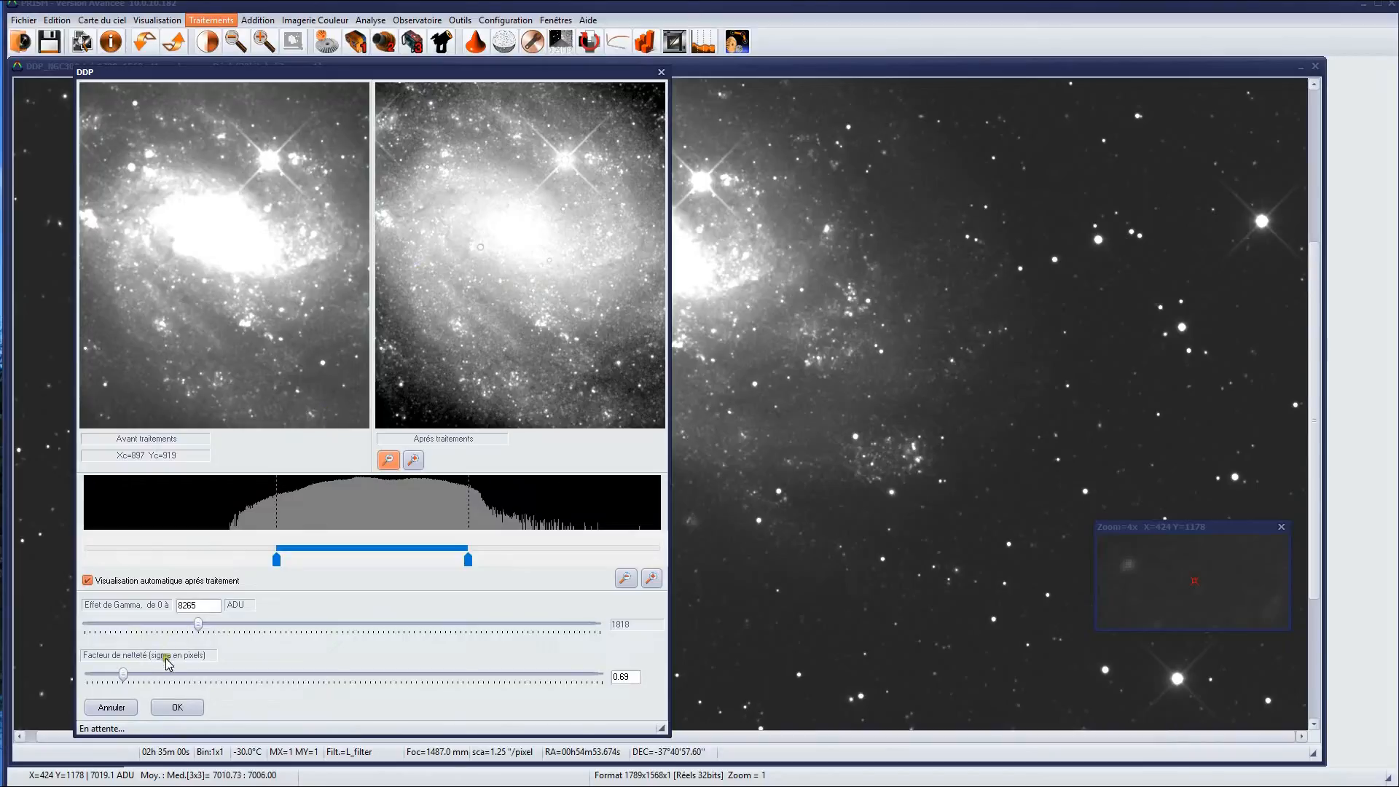
- Try the DDP sharpness factor at 0.10 and 1.88, and inspect the stars and galaxy core in the processed preview
left_click_drag(122, 676, 81, 677)
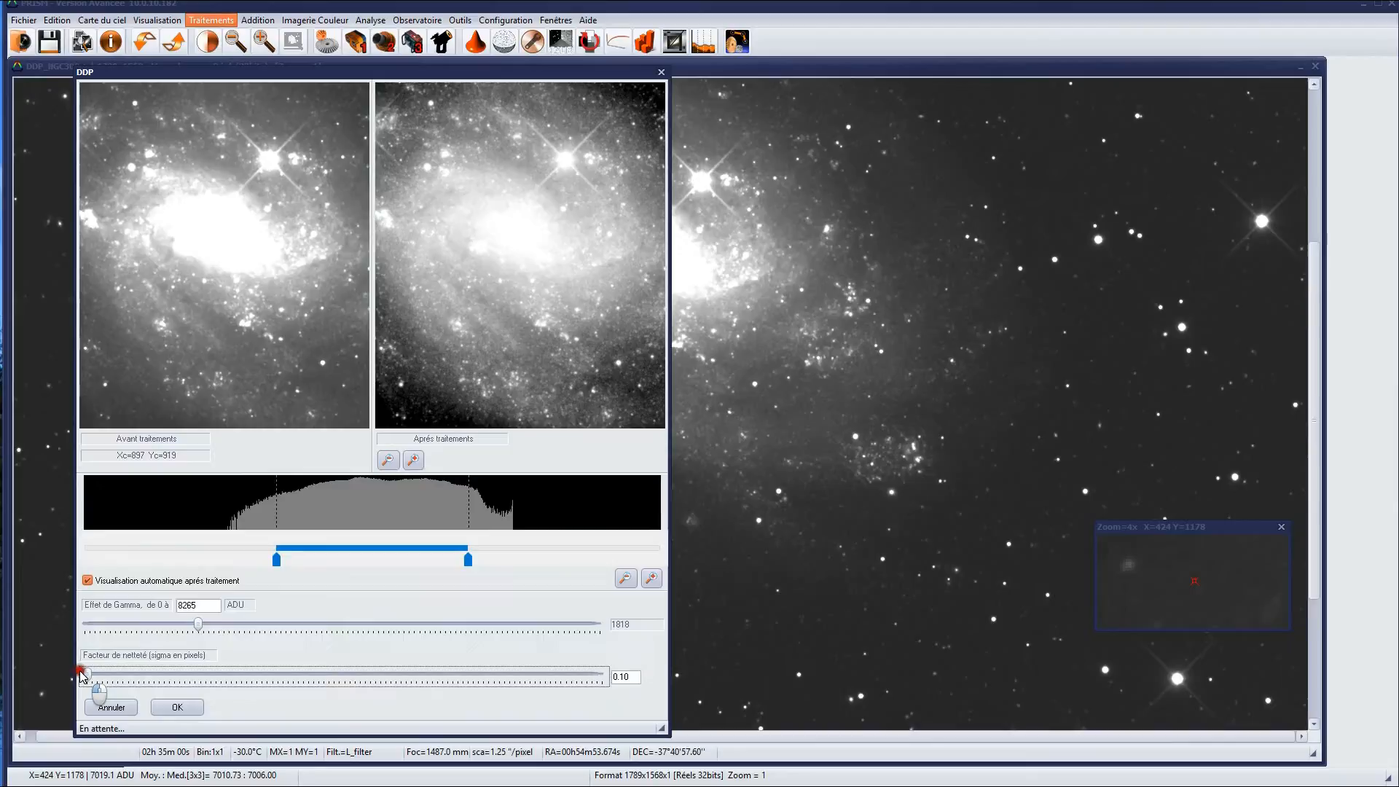
left_click_drag(82, 677, 179, 677)
left_click_drag(499, 343, 534, 310)
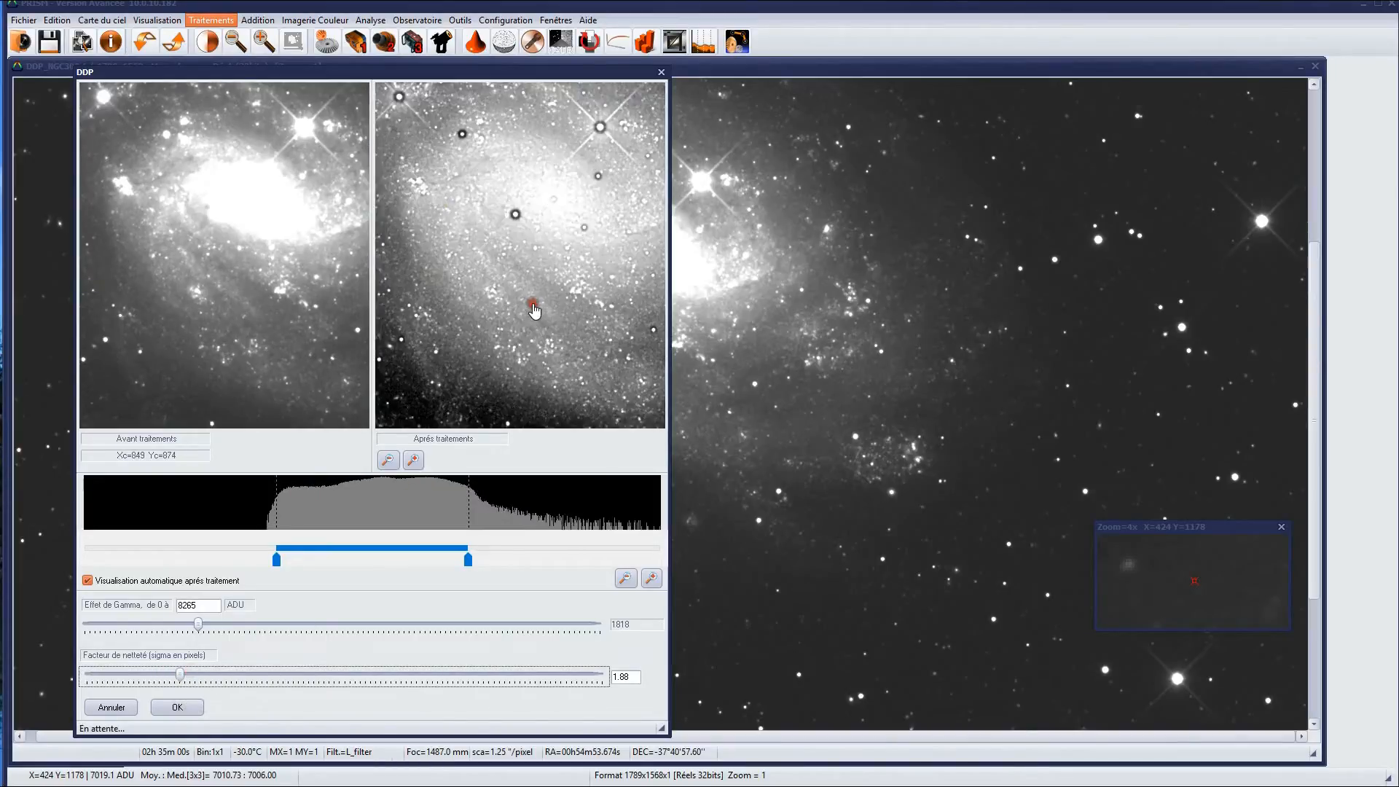
left_click_drag(480, 231, 478, 278)
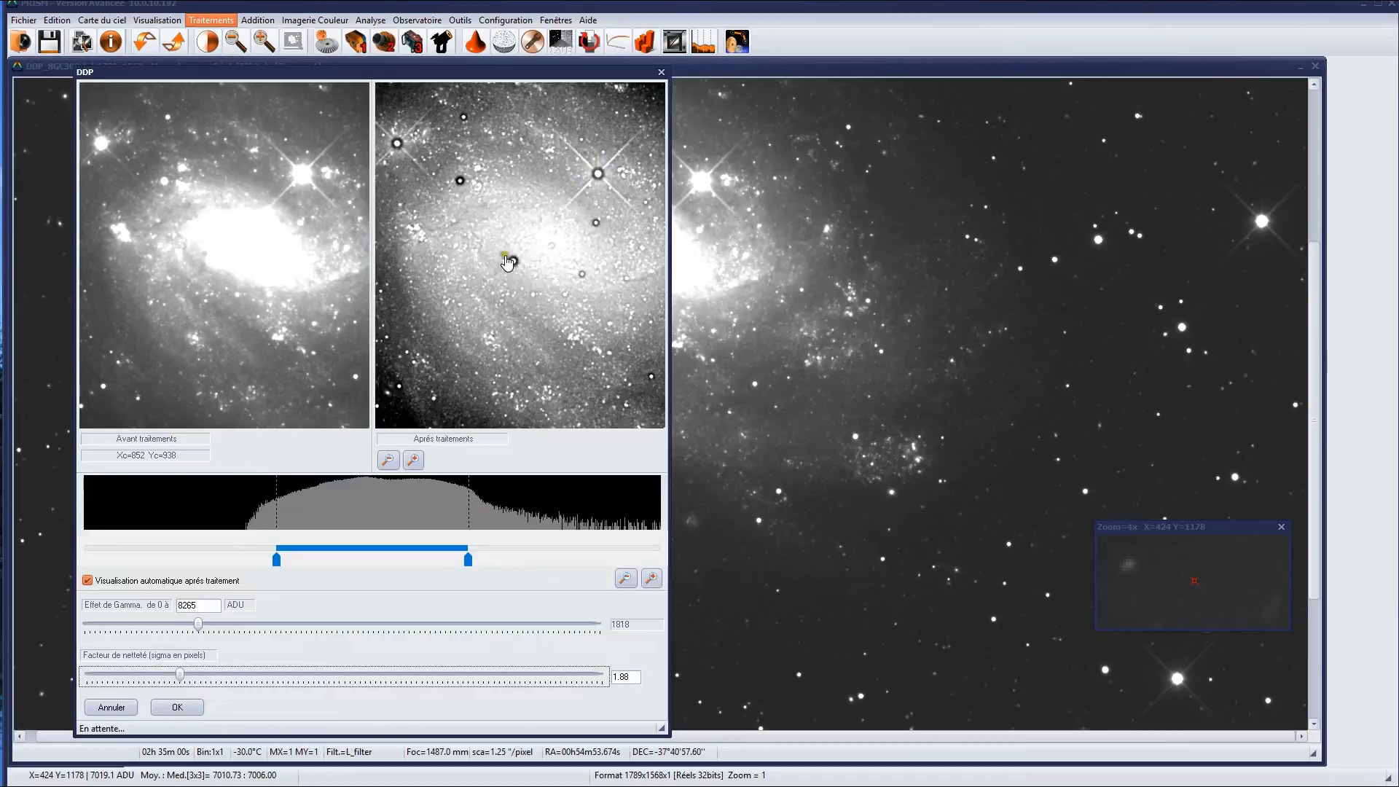
left_click_drag(408, 157, 439, 231)
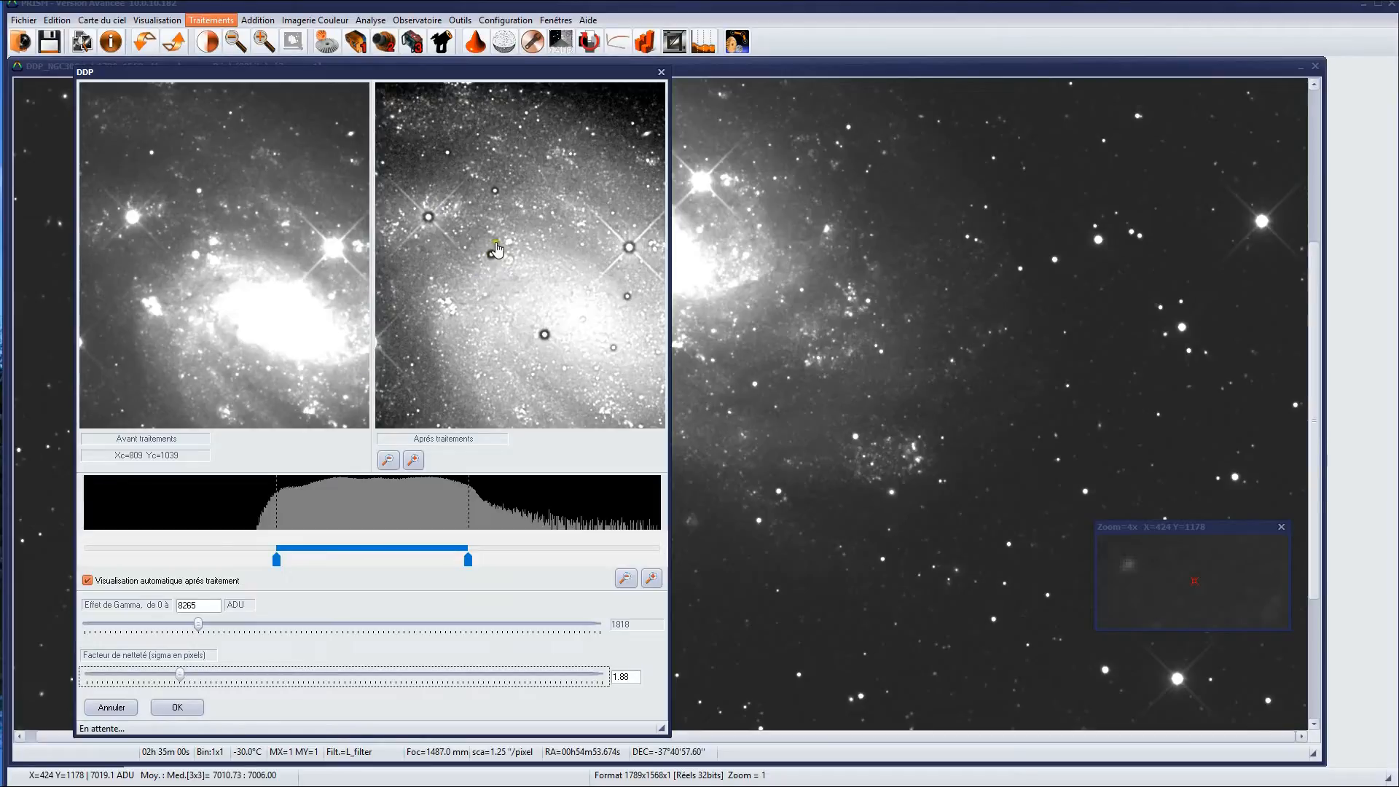
left_click_drag(521, 298, 500, 248)
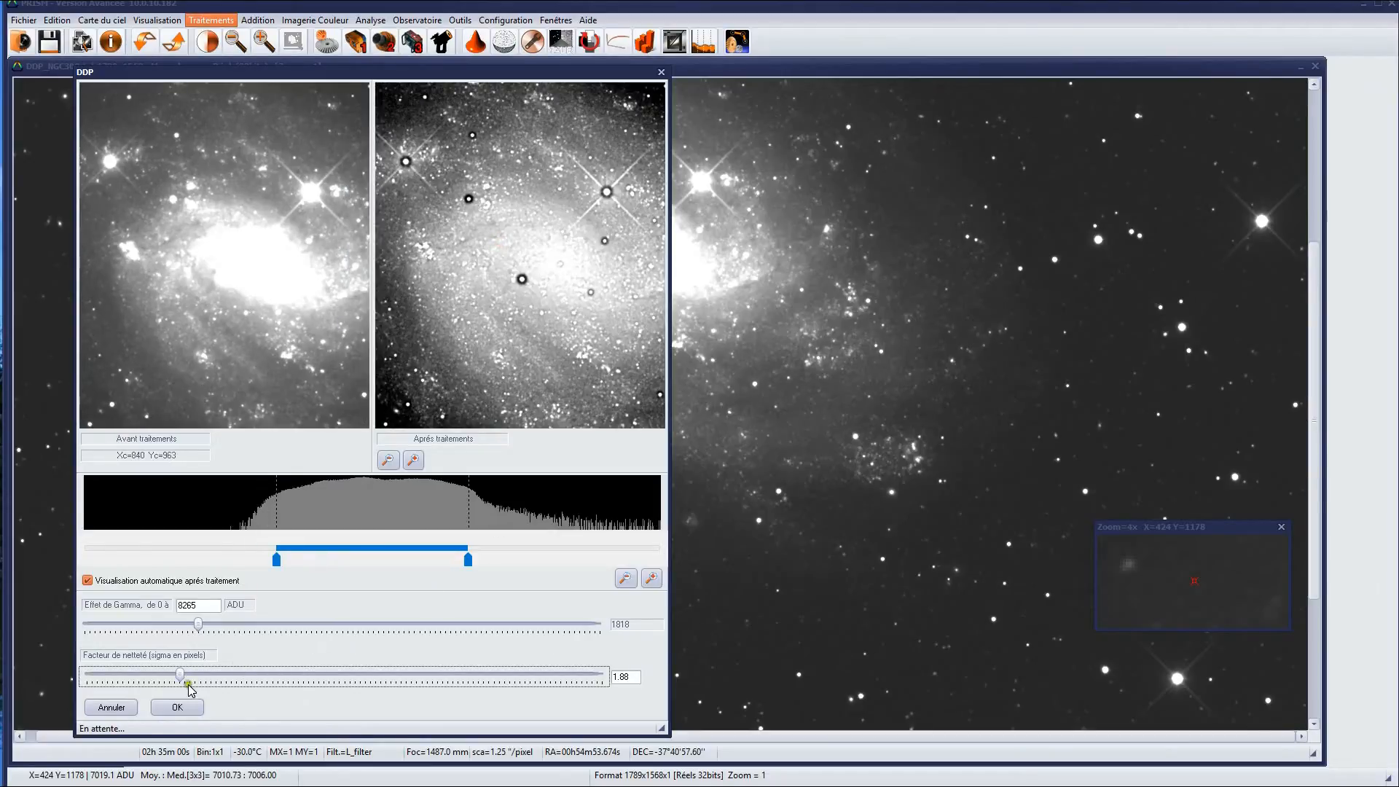
- Set the DDP sharpness factor to 0.79 and examine the galaxy's core and outer arms in the previews
left_click_drag(181, 680, 126, 677)
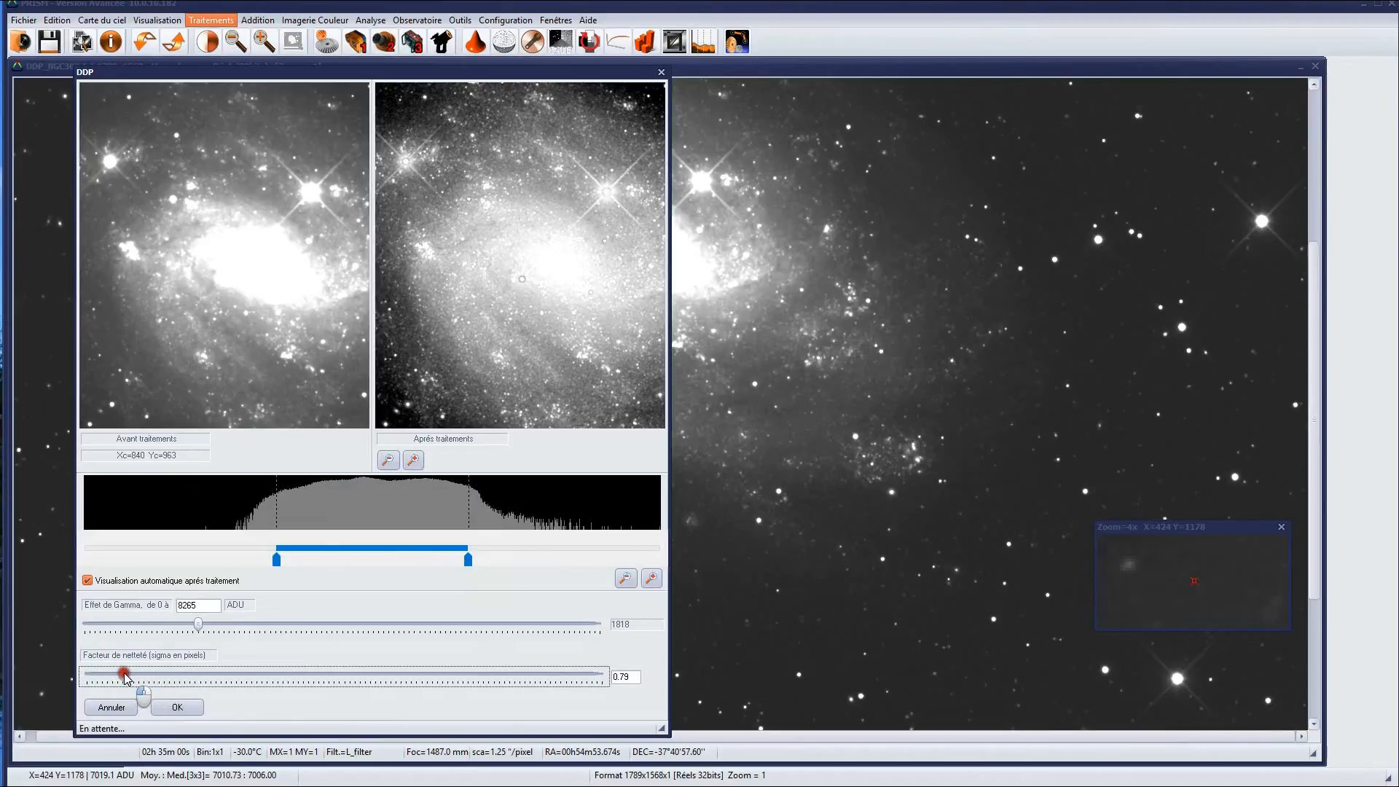
left_click_drag(572, 209, 529, 300)
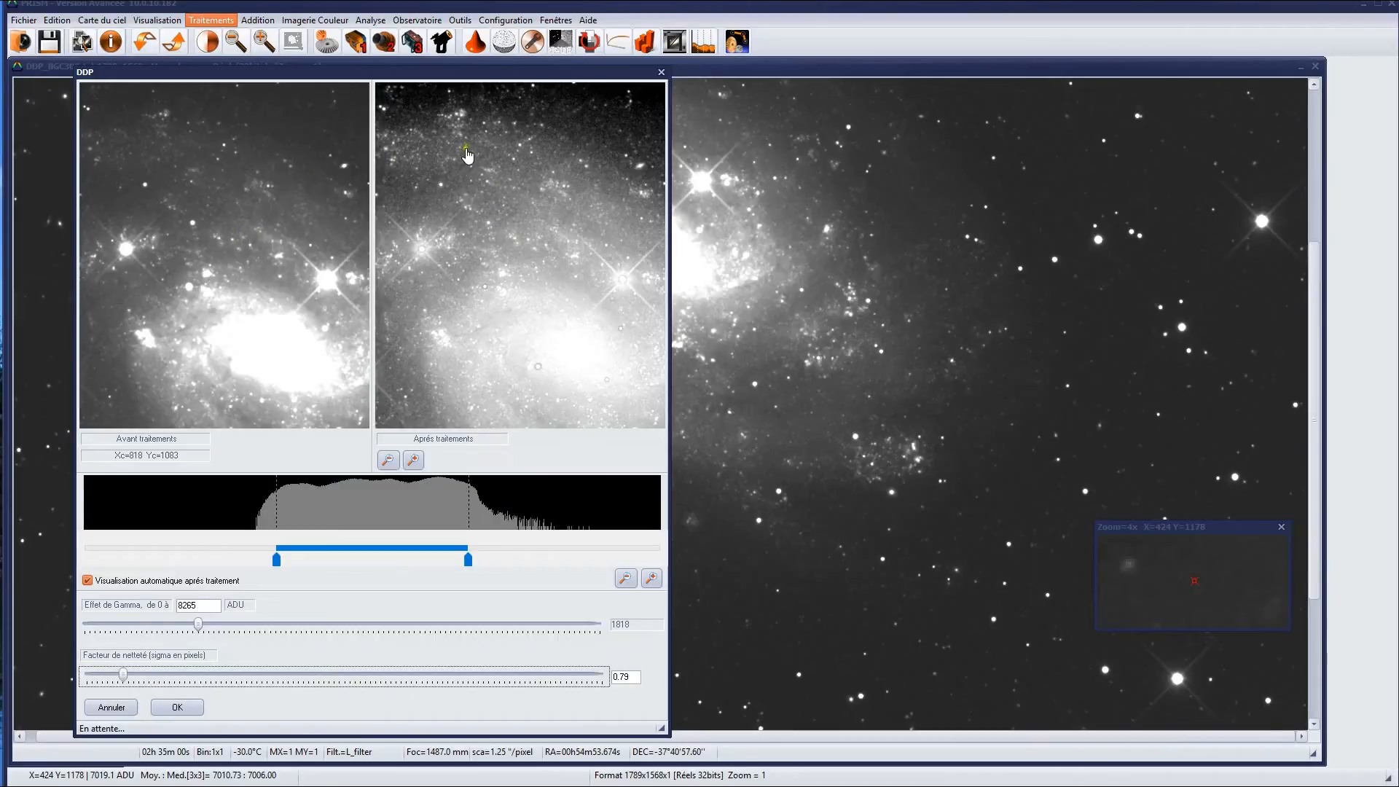
left_click_drag(436, 282, 466, 226)
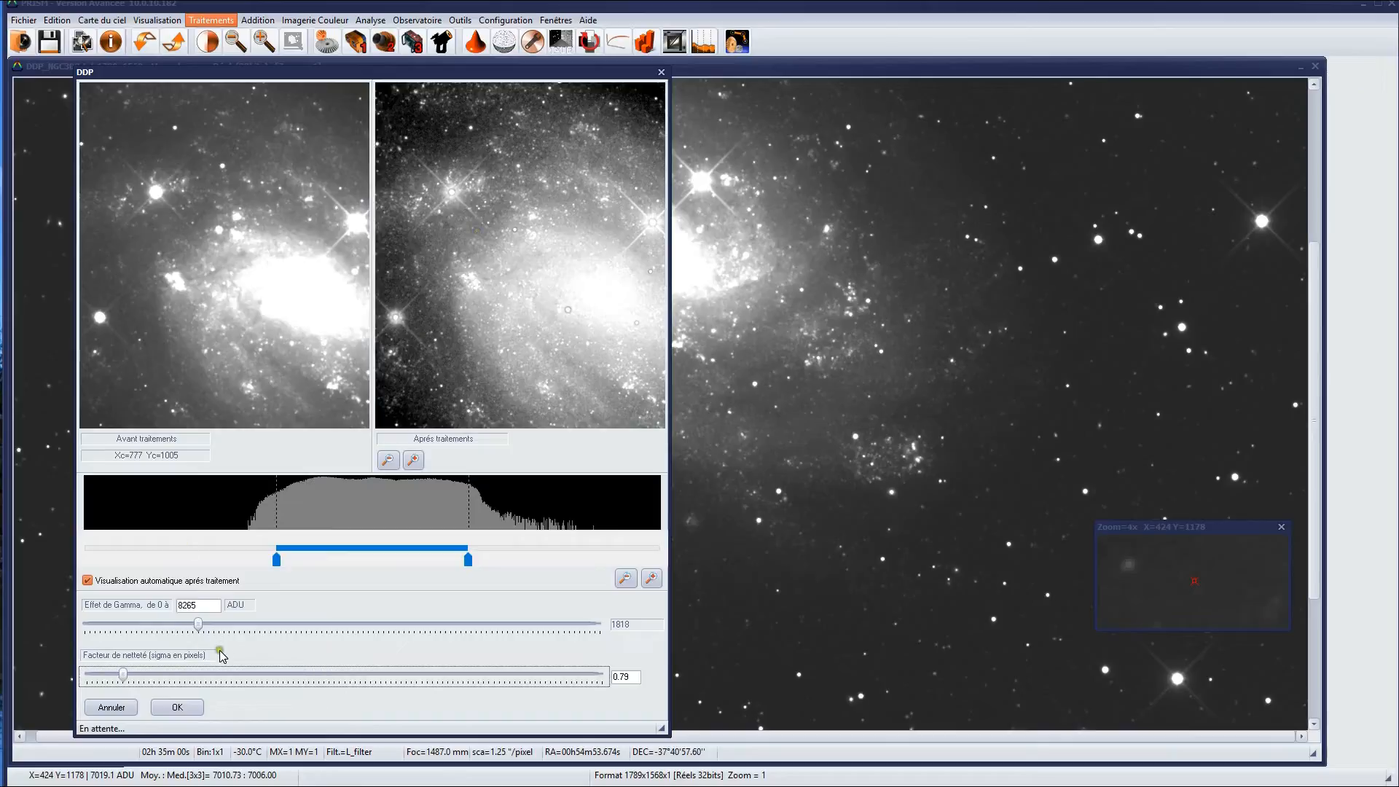
- Set the DDP gamma effect to 827 and the sharpness factor to 0.50, with the previews zoomed out to the whole galaxy
left_click_drag(201, 628, 280, 620)
left_click_drag(281, 623, 140, 626)
left_click_drag(384, 73, 395, 47)
left_click(398, 434)
left_click(503, 300)
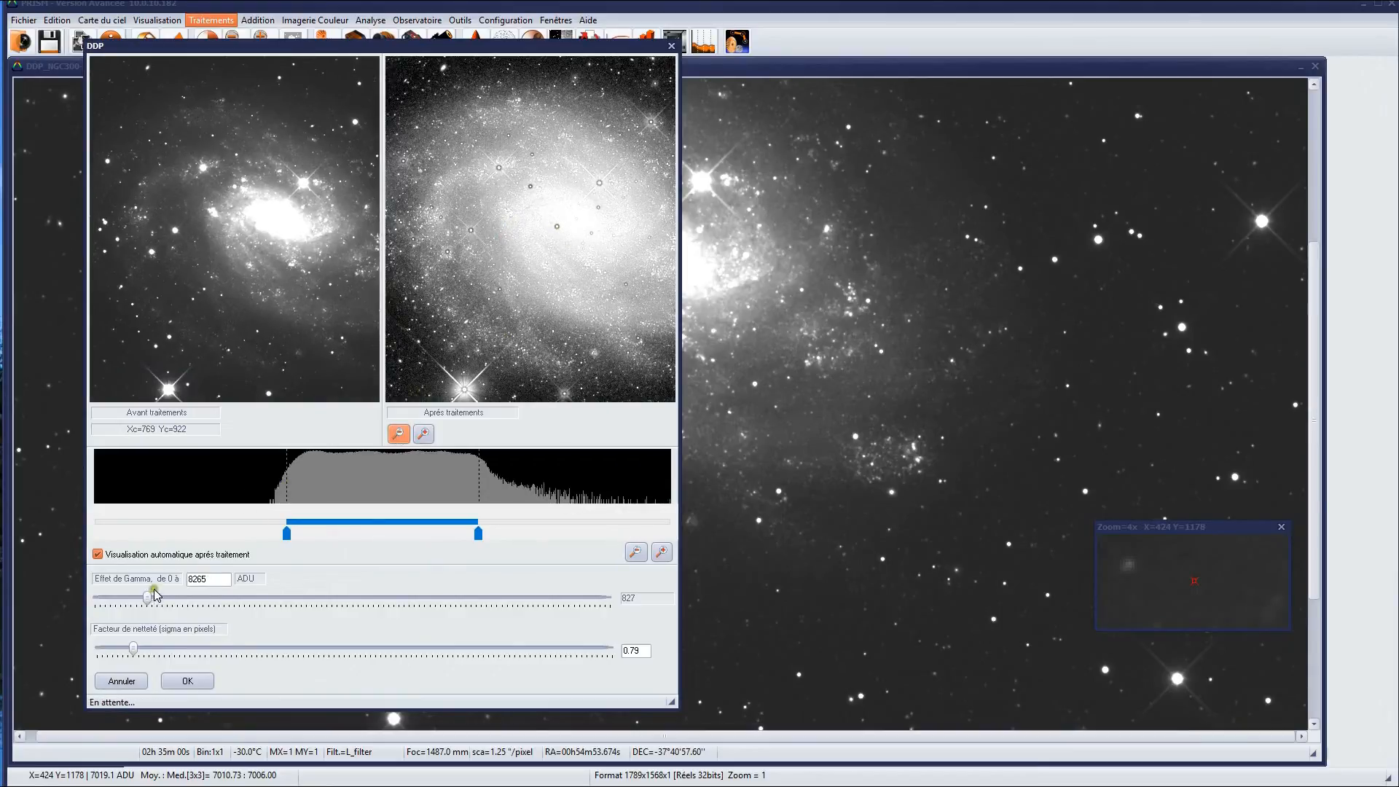
mouse_move(152, 592)
left_mouse_down()
mouse_move(132, 595)
mouse_move(146, 596)
left_mouse_up()
left_click_drag(134, 647, 118, 647)
- Turn off automatic visualisation after treatment and set the preview's display thresholds to the two edges of the histogram
left_click(97, 554)
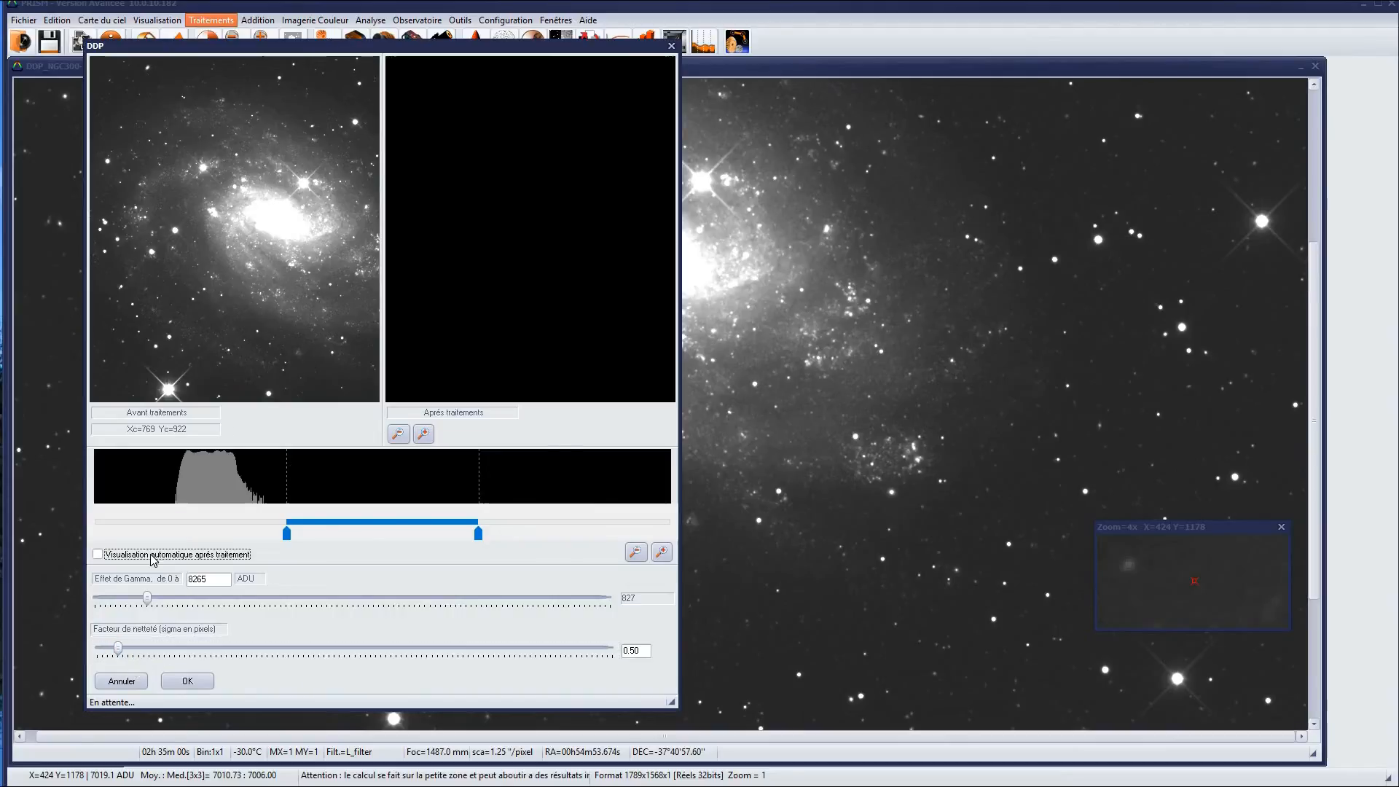
left_click_drag(288, 537, 179, 536)
left_click_drag(478, 537, 178, 534)
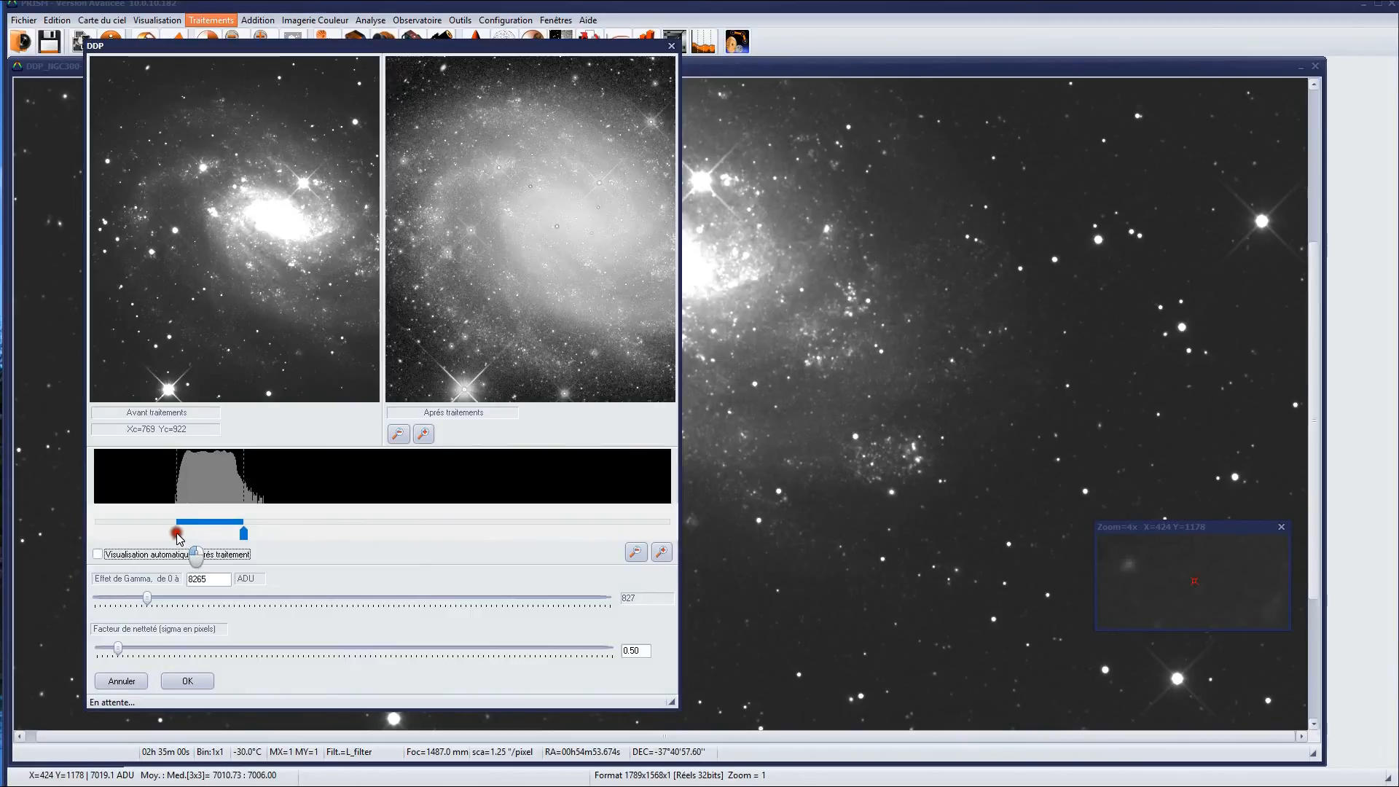
- Set the gamma effect to 1240 and the sharpness factor to about 0.40, and apply the DDP treatment to the image
left_click_drag(147, 599, 135, 599)
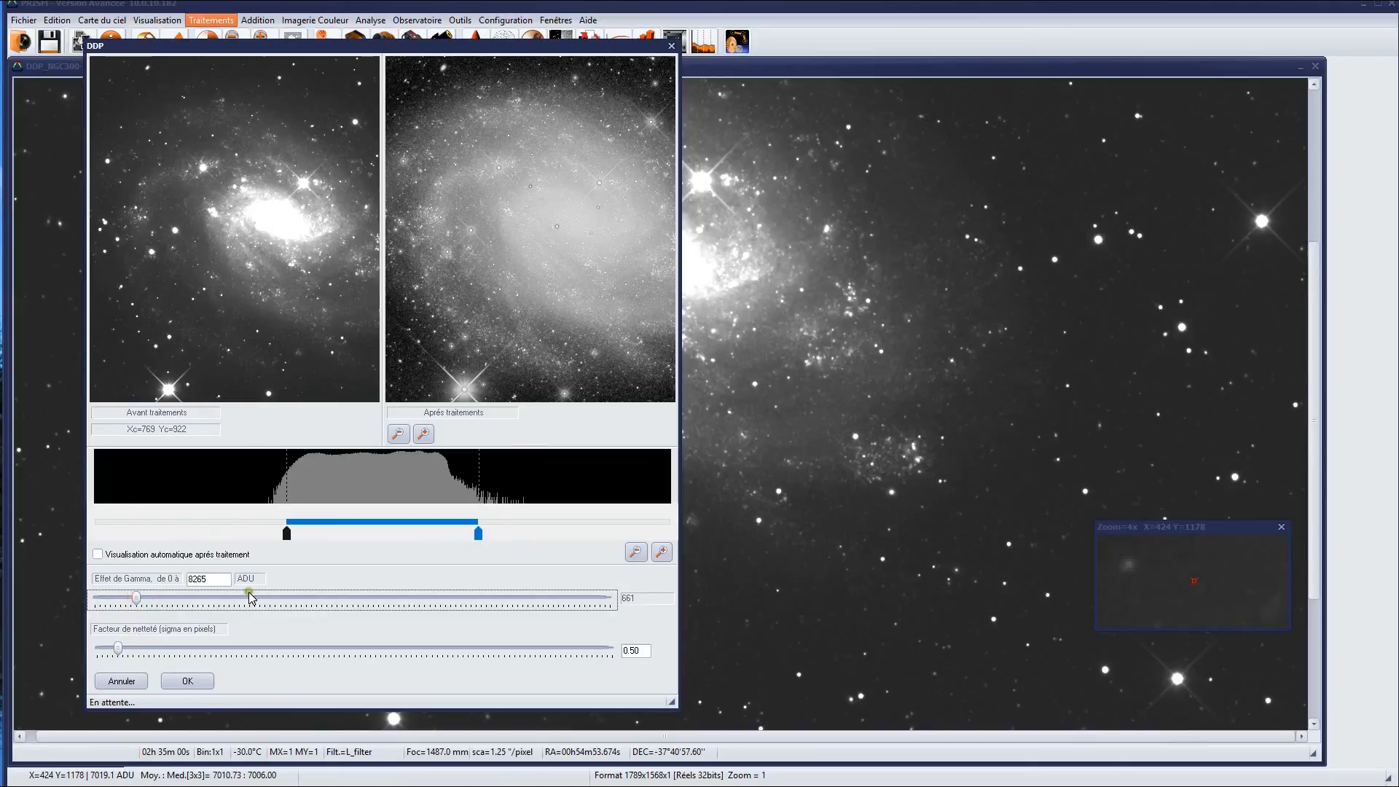
left_click_drag(141, 602, 174, 599)
left_click_drag(118, 648, 114, 649)
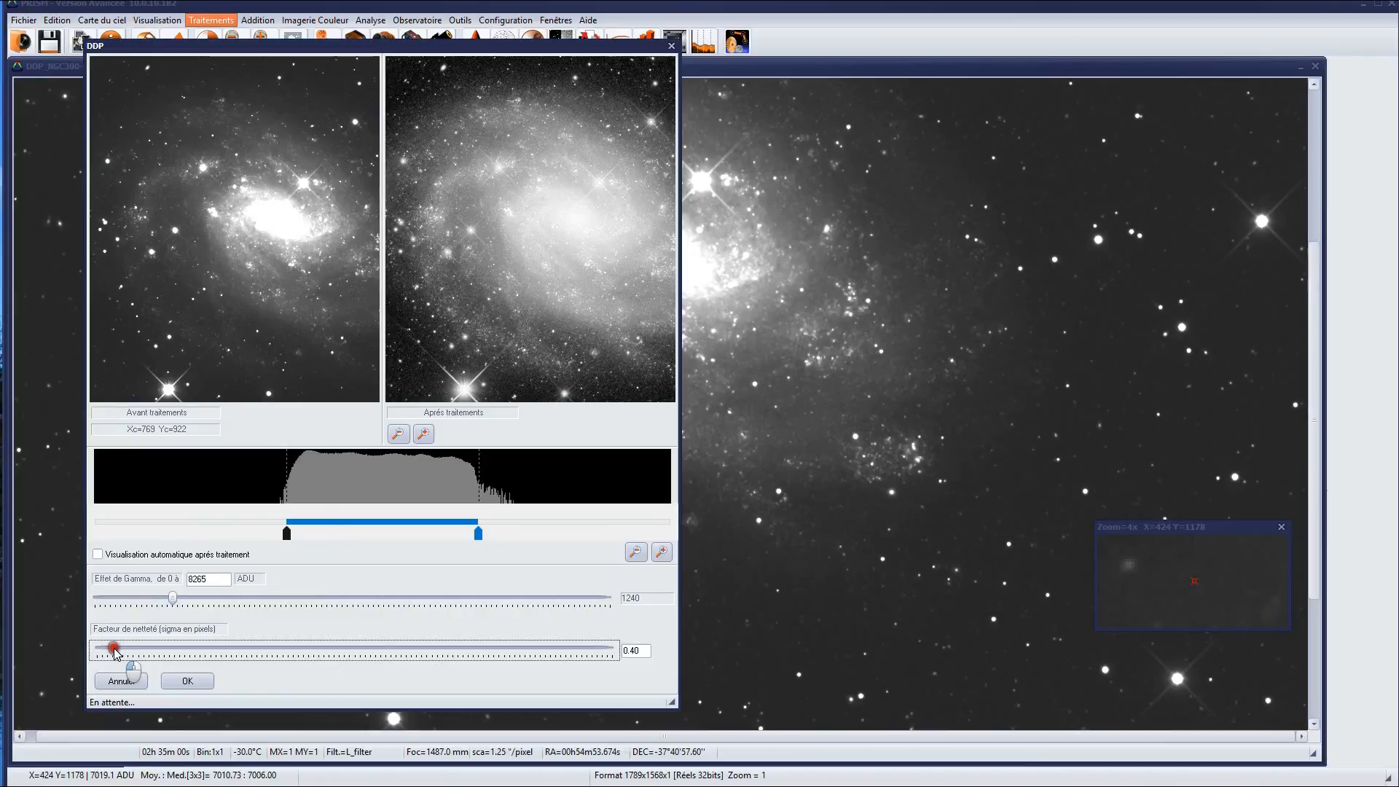
left_click_drag(115, 648, 116, 648)
left_click(187, 680)
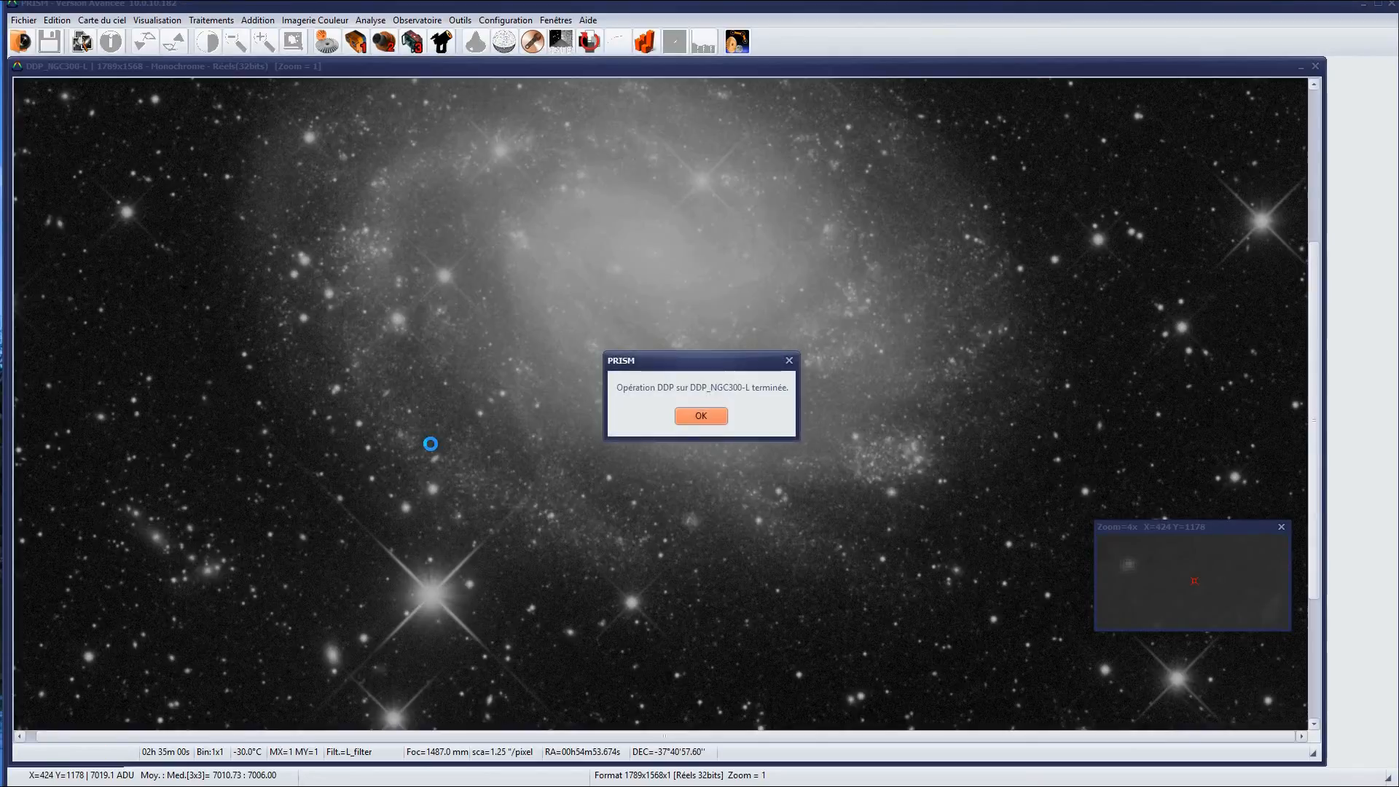
- Dismiss the DDP completion message and examine the core and outer regions of the treated galaxy image
left_click(693, 421)
scroll(698, 415, "up", 3)
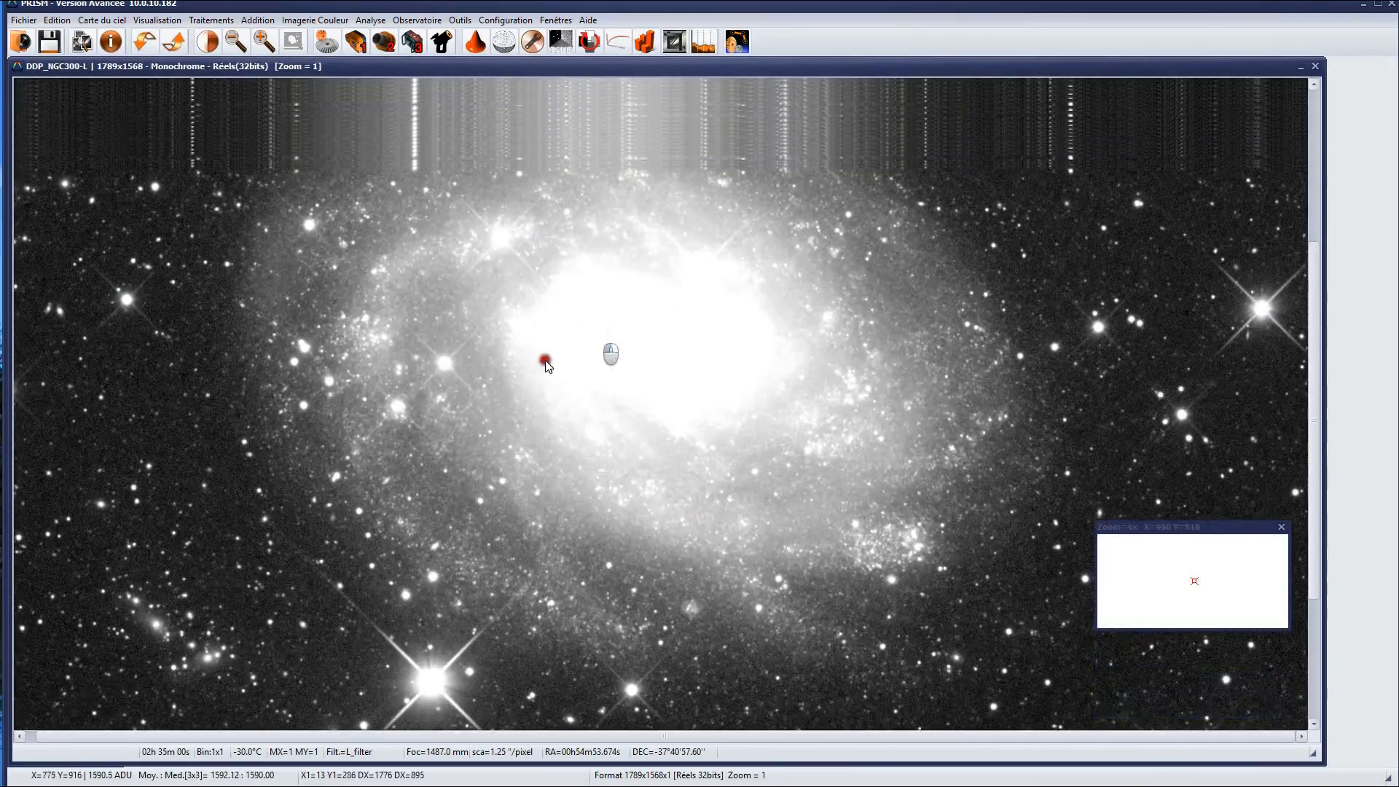
scroll(417, 478, "down", 4)
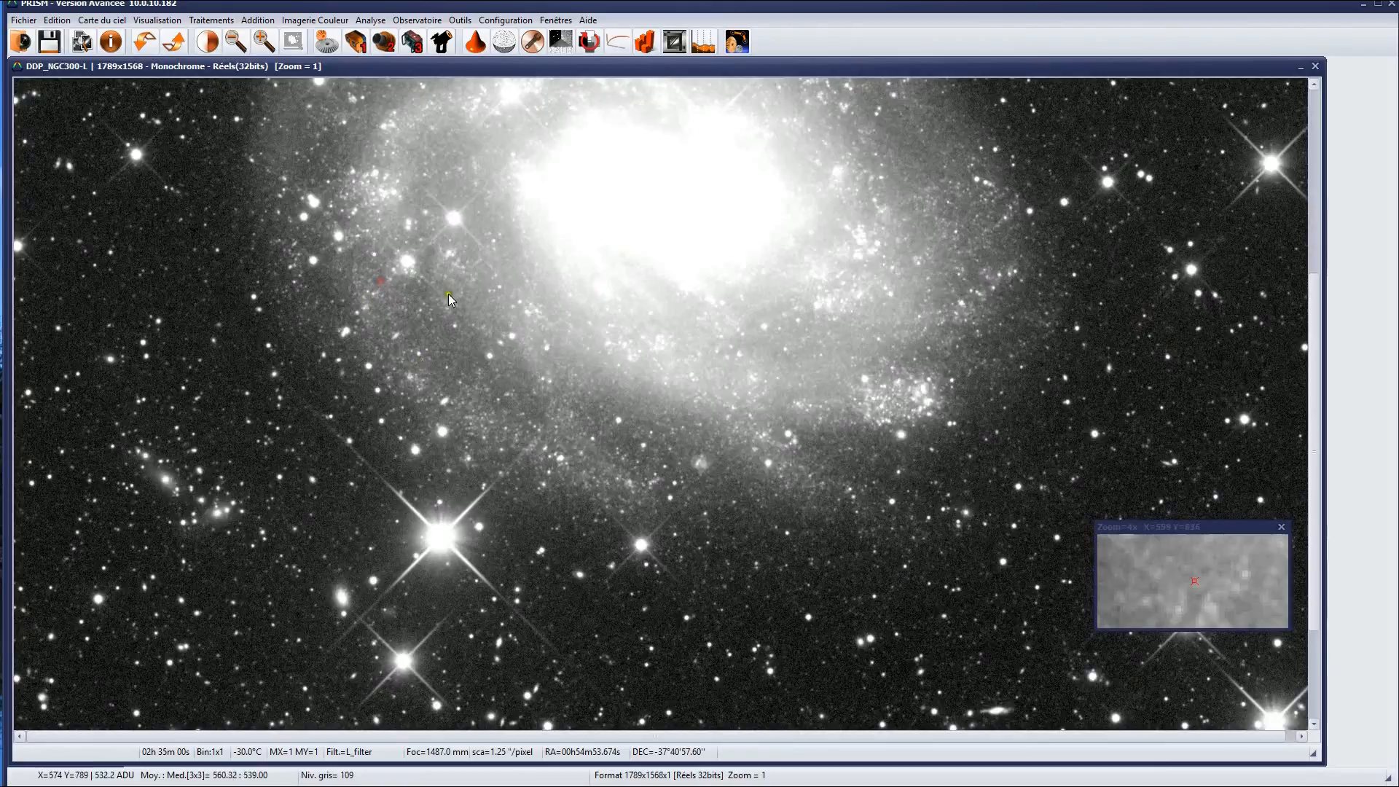
scroll(448, 294, "up", 3)
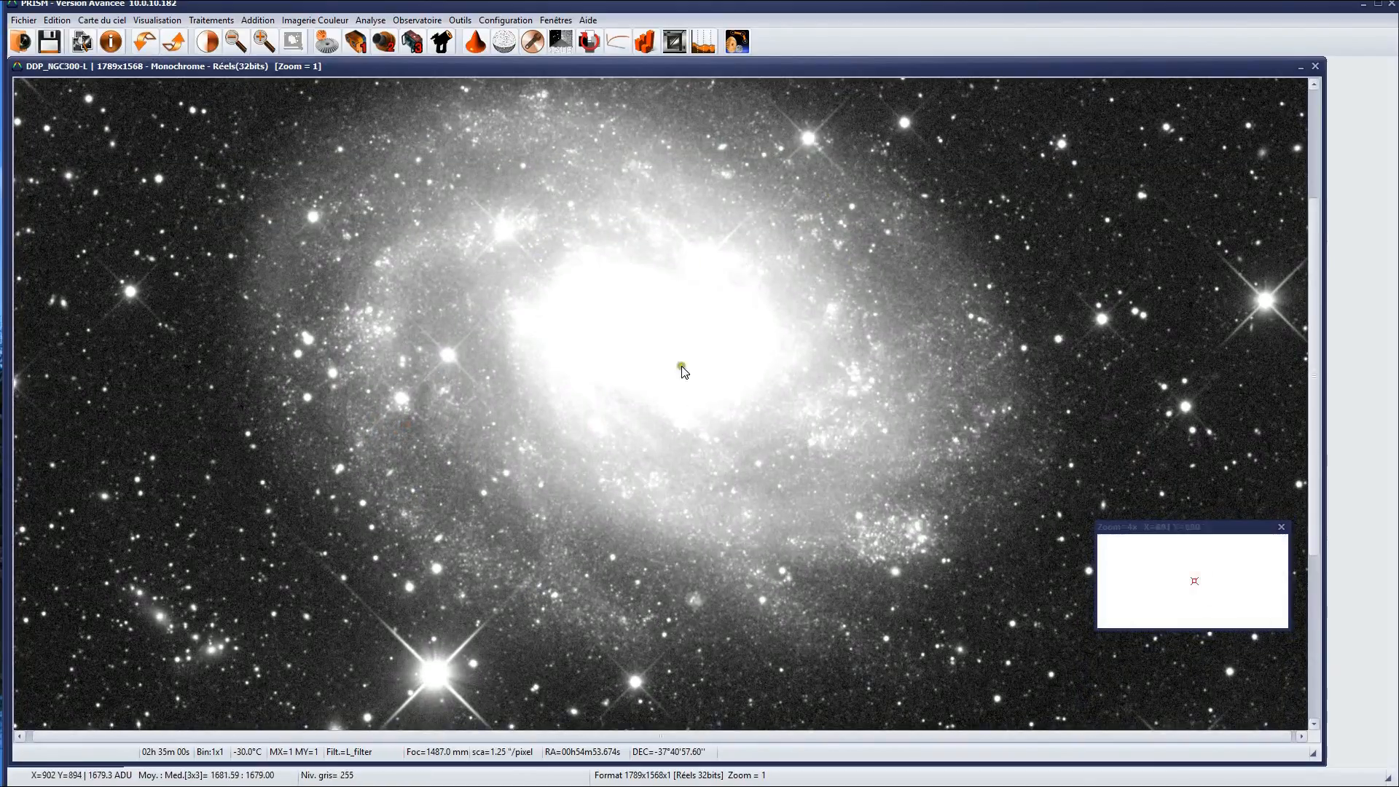
- Set the treated image's display thresholds to 1938 high and -268 low to bring out detail in the galaxy's core
left_click(208, 44)
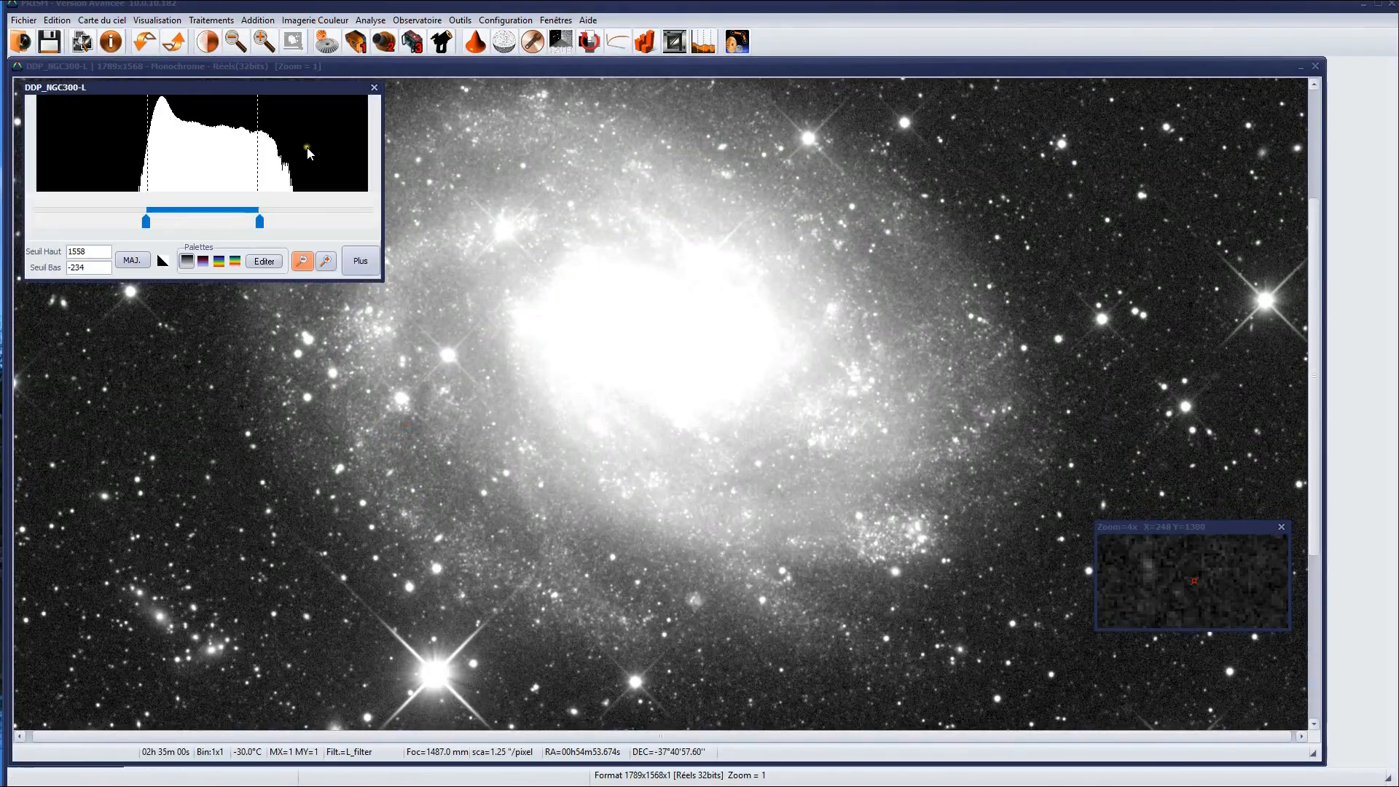
left_click_drag(265, 230, 283, 226)
left_click_drag(150, 230, 144, 226)
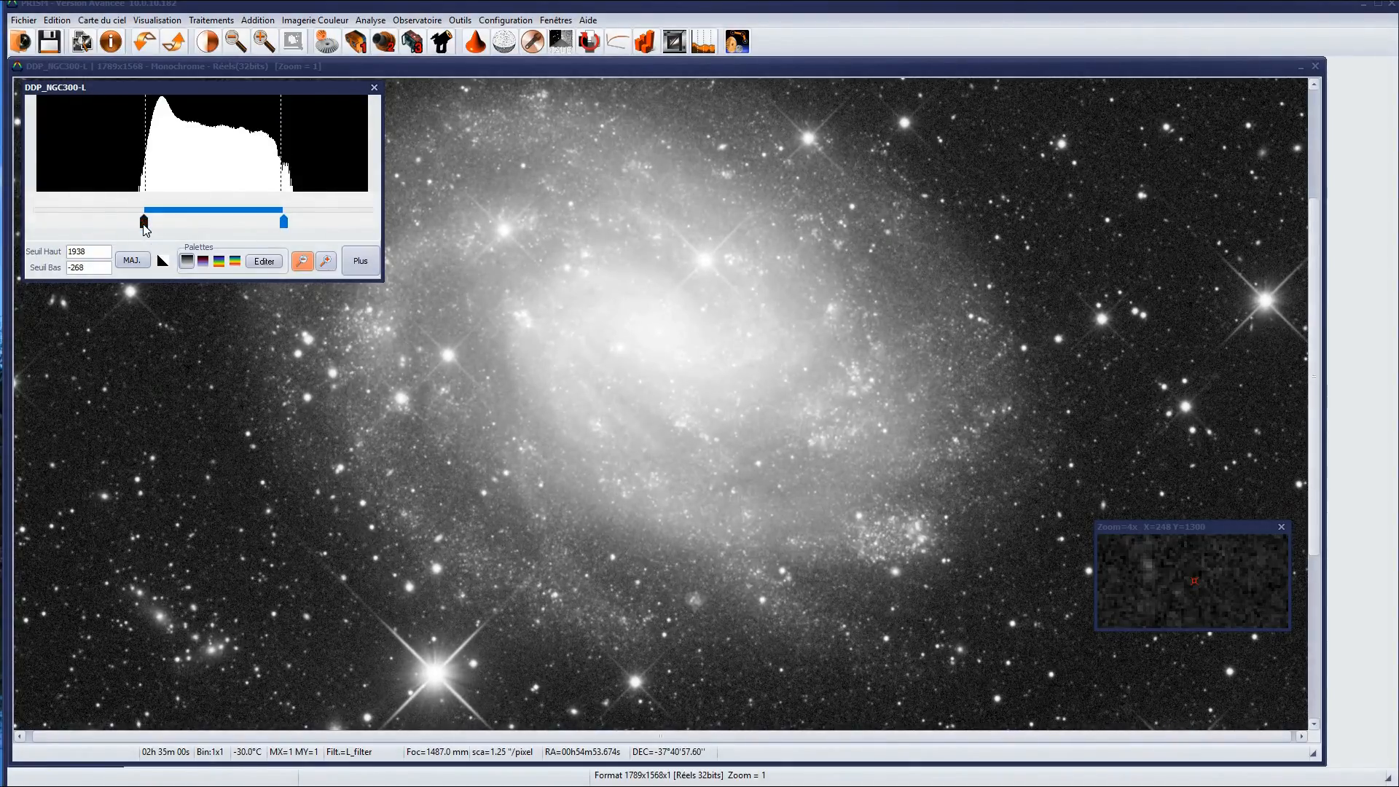
left_click(374, 87)
left_click_drag(440, 141, 597, 103)
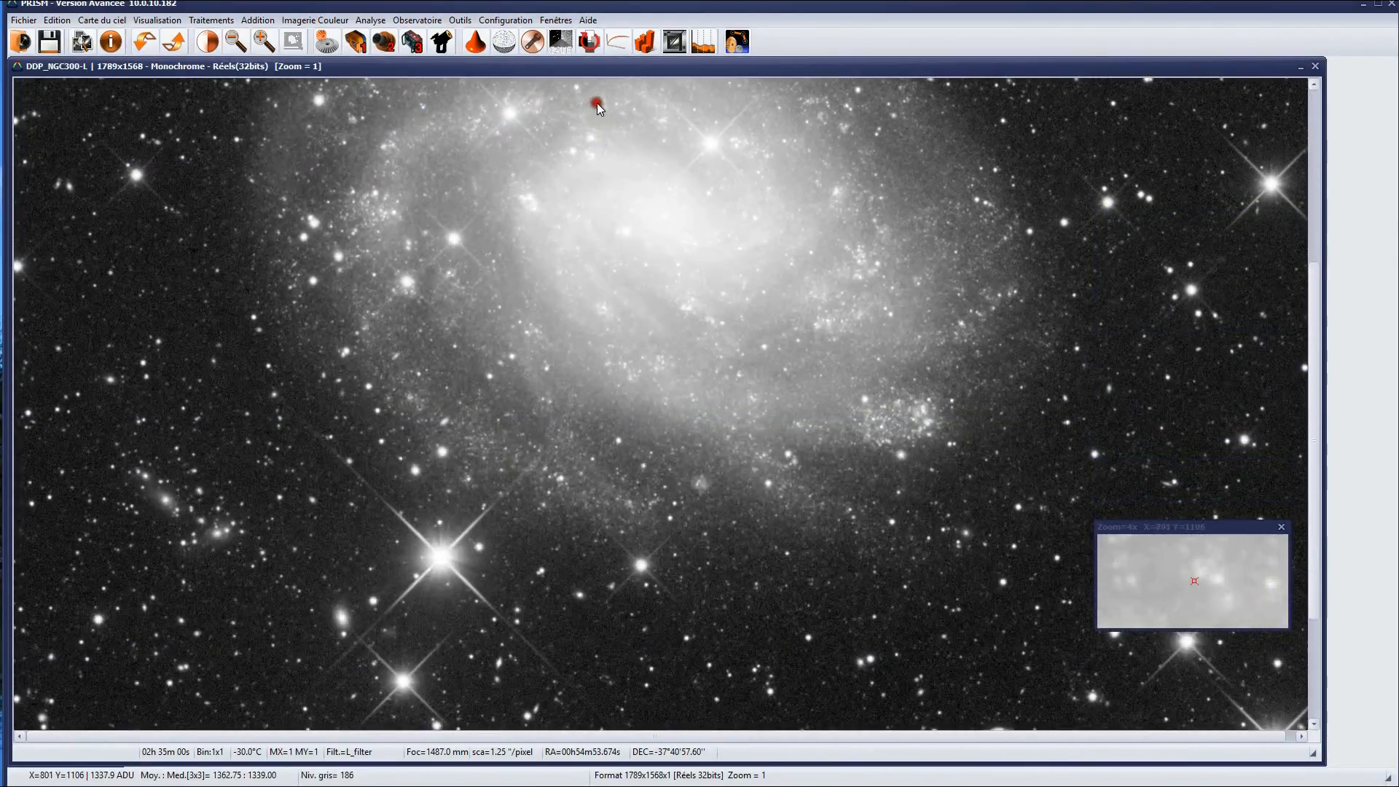
- Raise the low display threshold slightly to darken the sky background around the galaxy
left_click(201, 45)
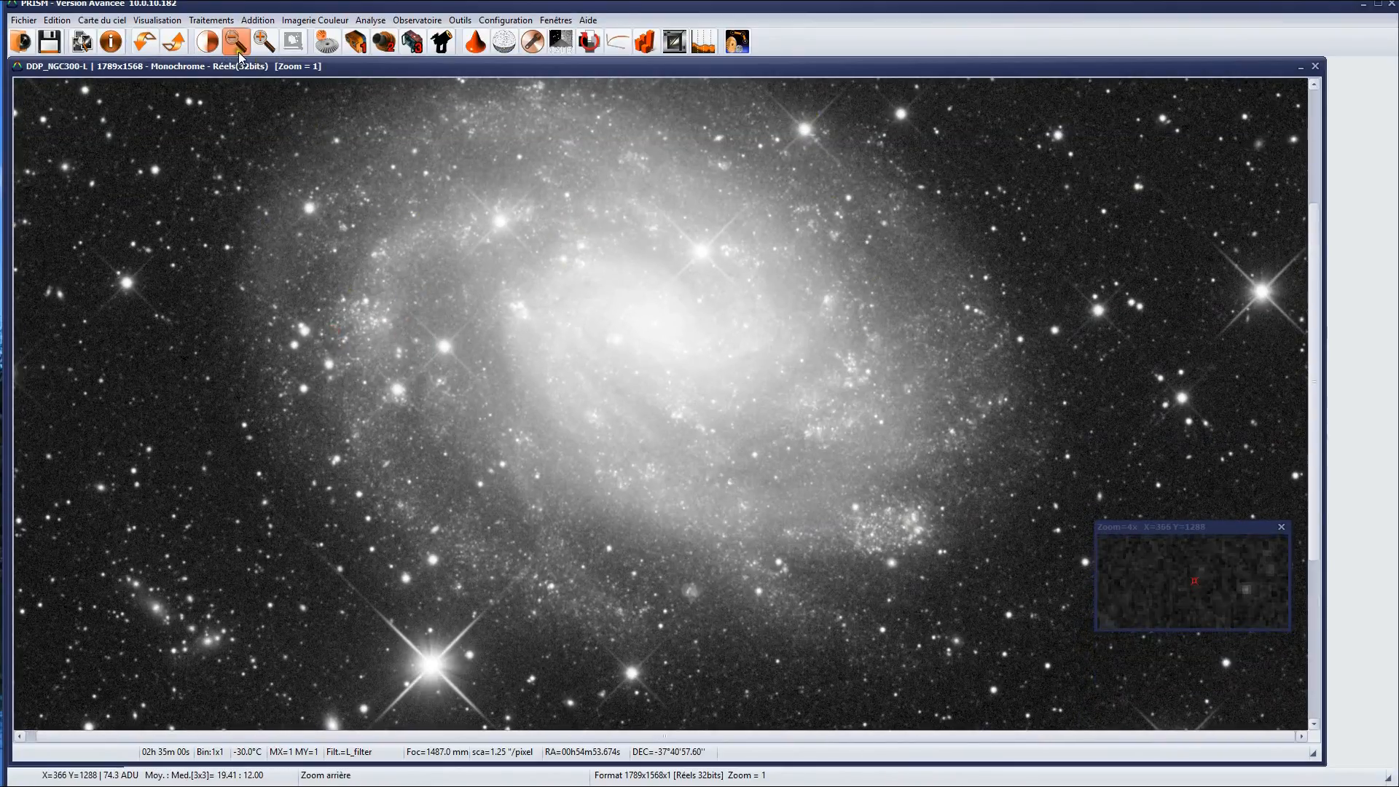
left_click(207, 42)
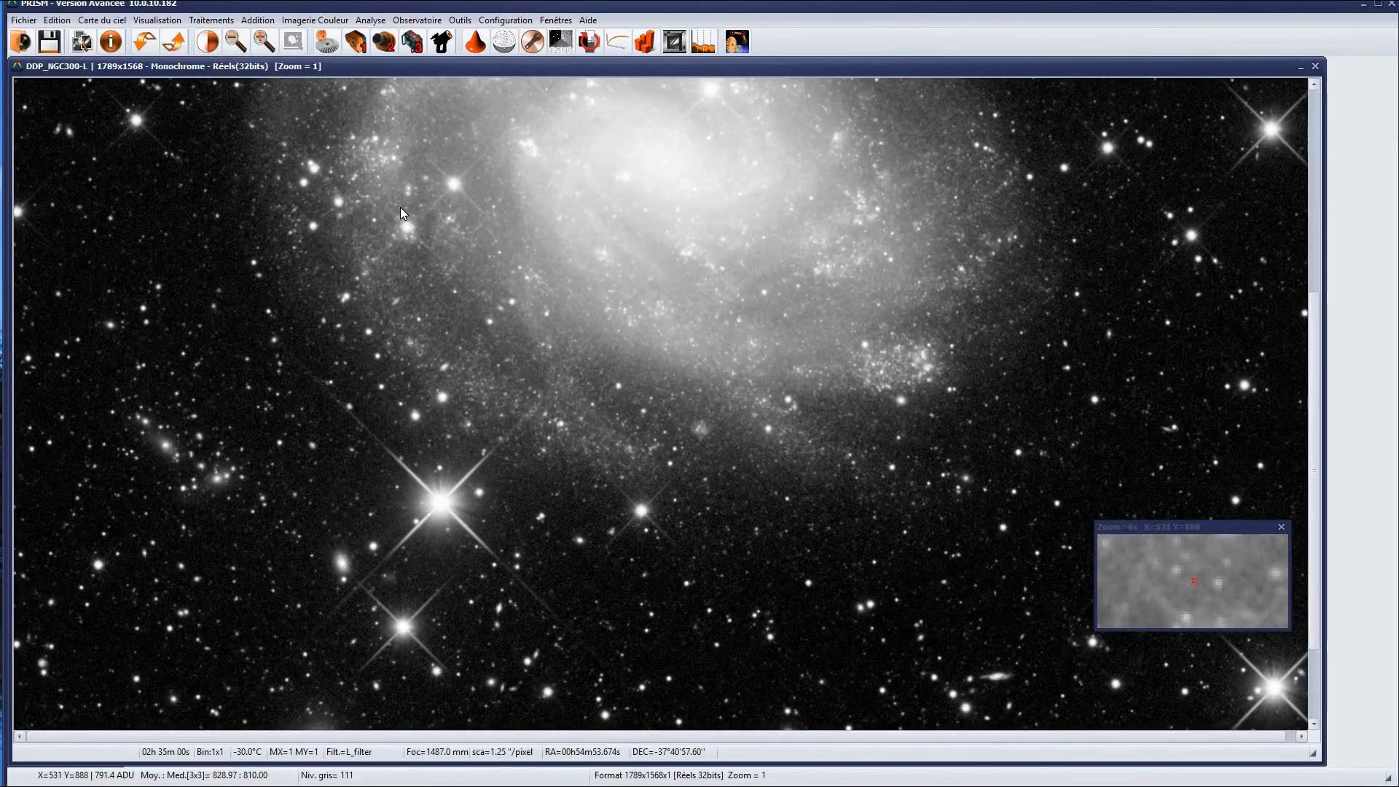
left_click_drag(260, 230, 277, 434)
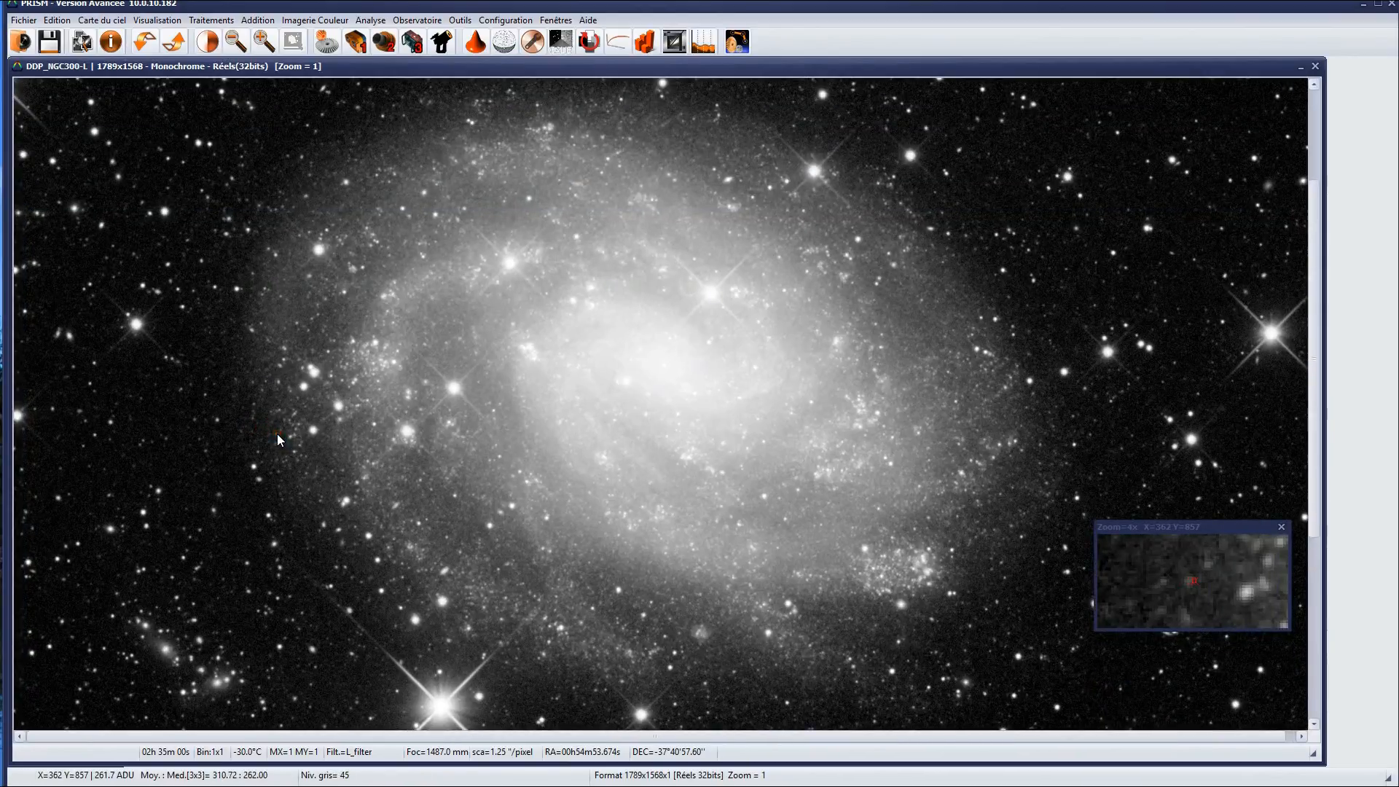